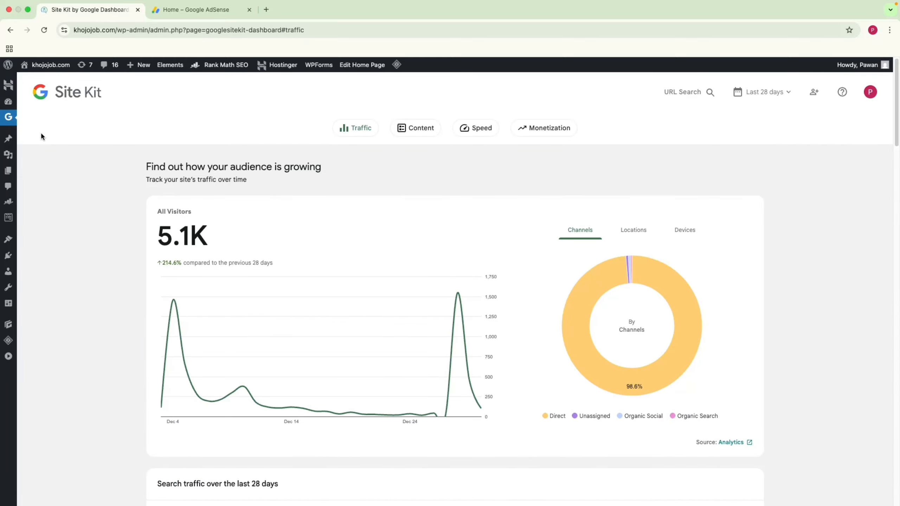
# Step: Review the site's visitor traffic, search performance, top queries and top content over the last 28 days in Site Kit
pyautogui.scroll(-5, 554, 345)
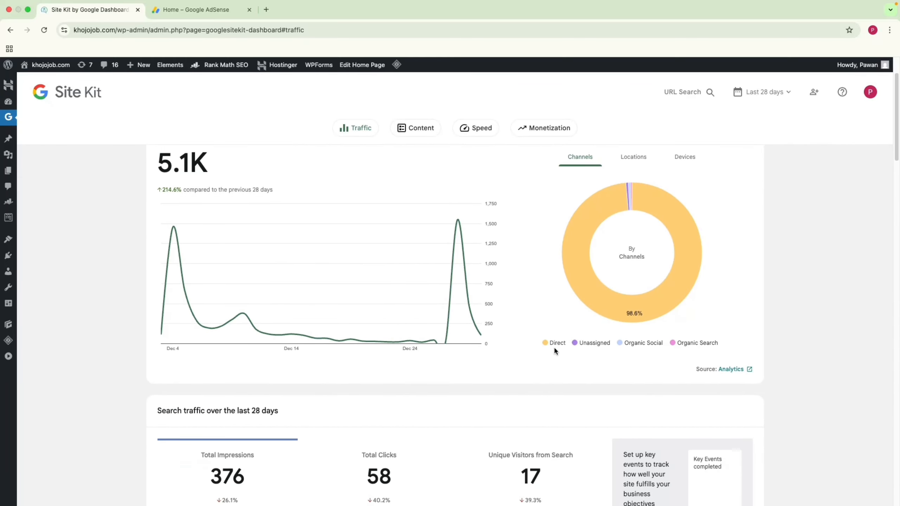
pyautogui.scroll(-6, 556, 351)
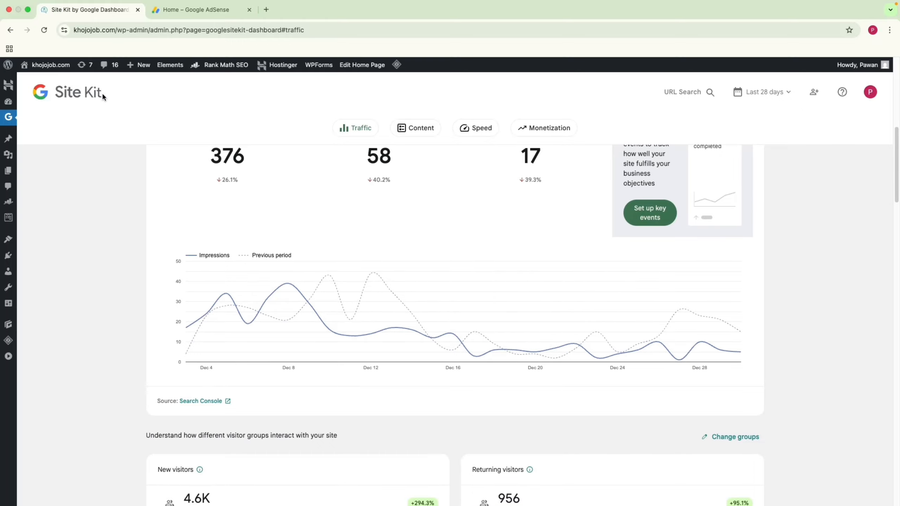
pyautogui.scroll(10, 199, 163)
pyautogui.scroll(-6, 280, 220)
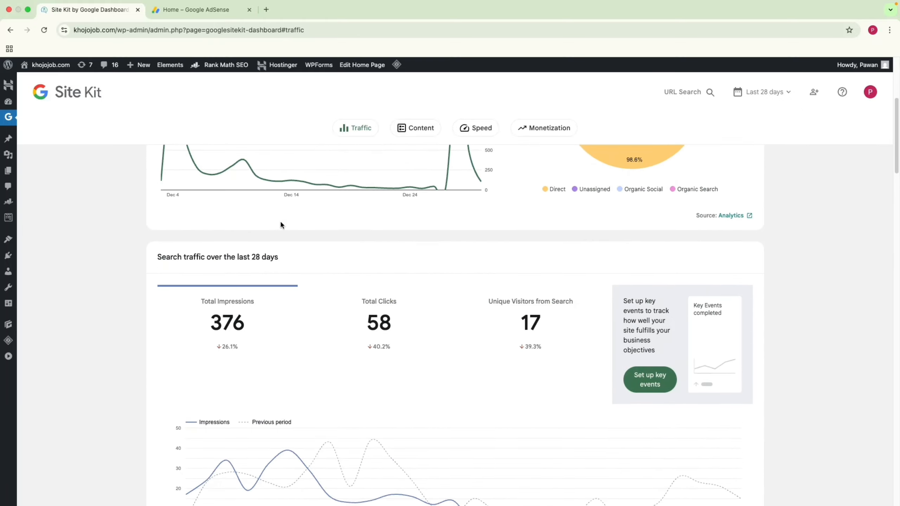
pyautogui.scroll(-15, 280, 223)
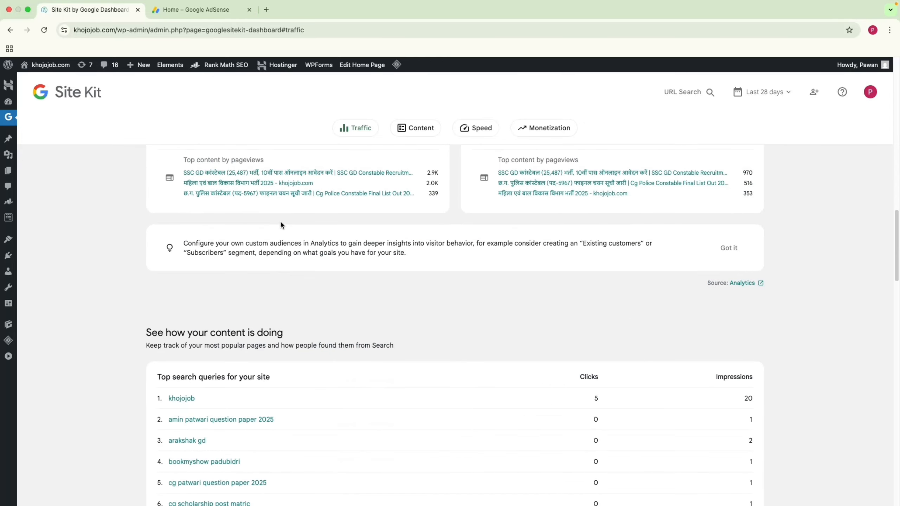
pyautogui.scroll(-12, 280, 223)
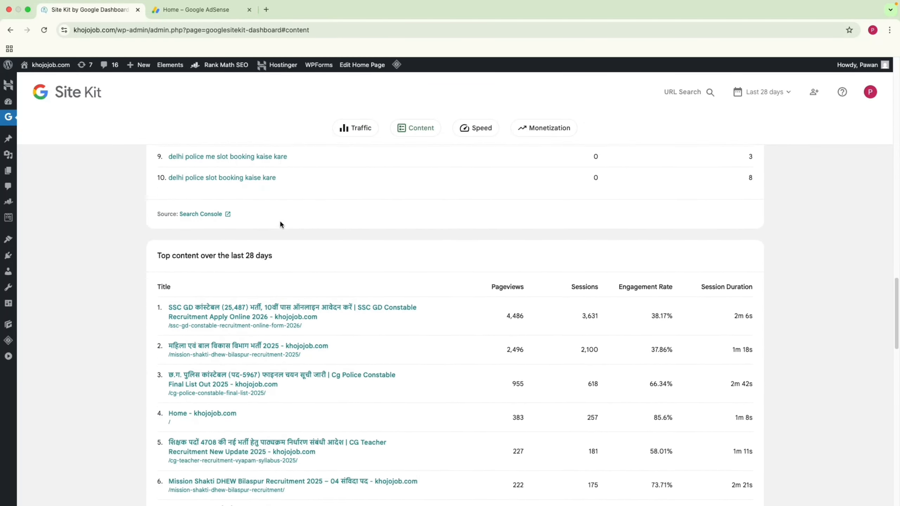
pyautogui.scroll(-12, 280, 223)
# Step: Switch to Google AdSense and review the payments, ads and site-connection cards for khojojob.com
pyautogui.click(194, 10)
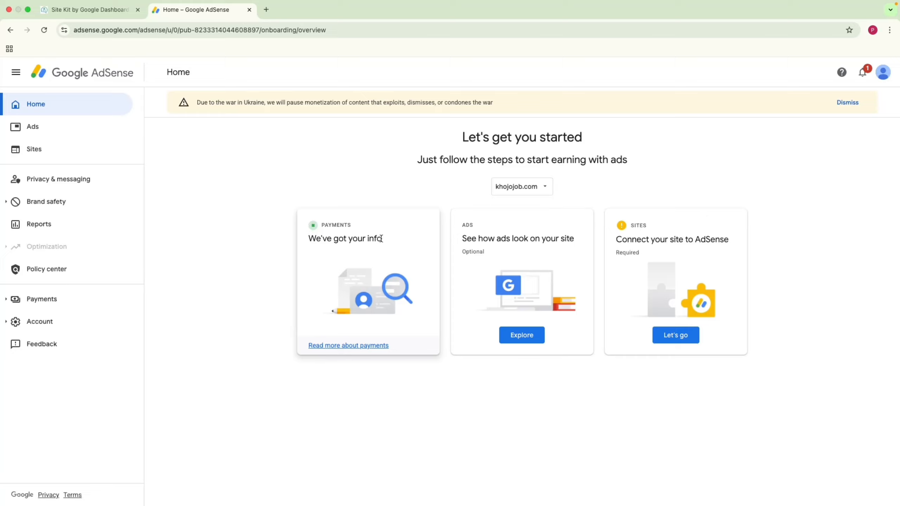
pyautogui.tripleClick(346, 242)
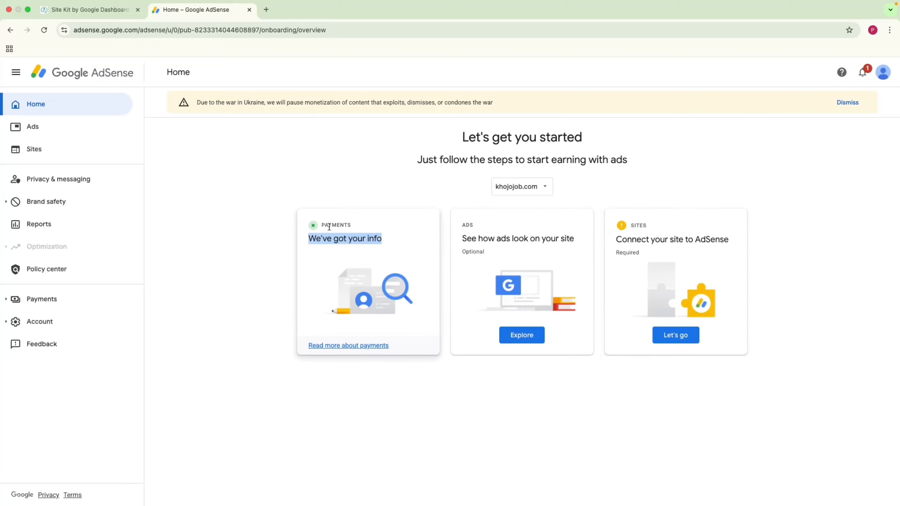
pyautogui.click(331, 239)
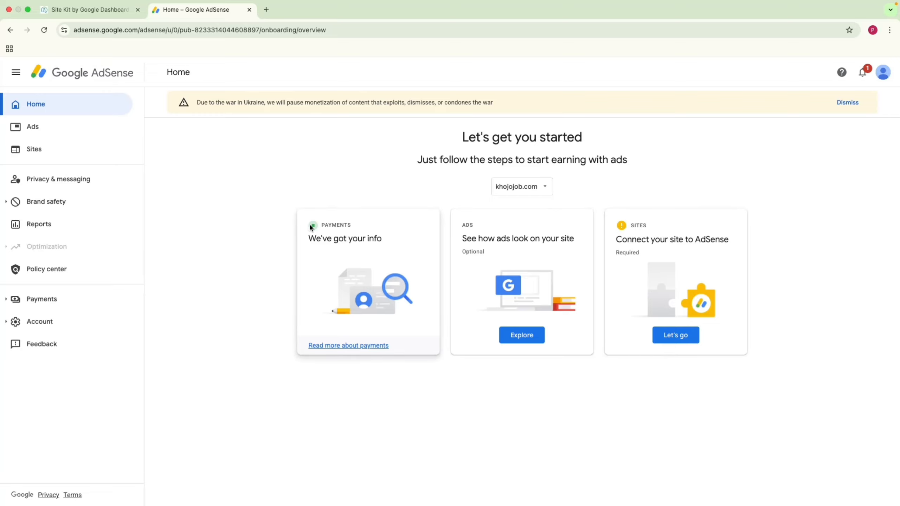
pyautogui.doubleClick(654, 242)
pyautogui.tripleClick(653, 242)
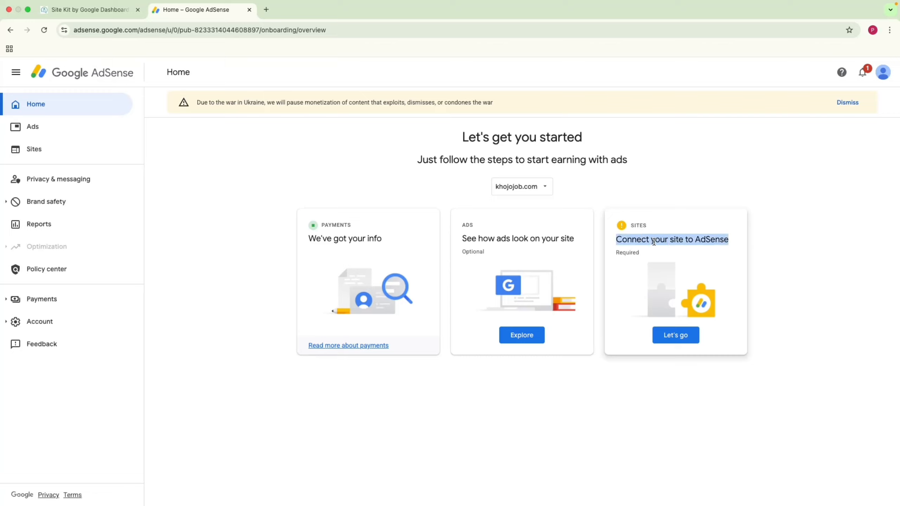
pyautogui.moveTo(483, 239); pyautogui.dragTo(570, 239)
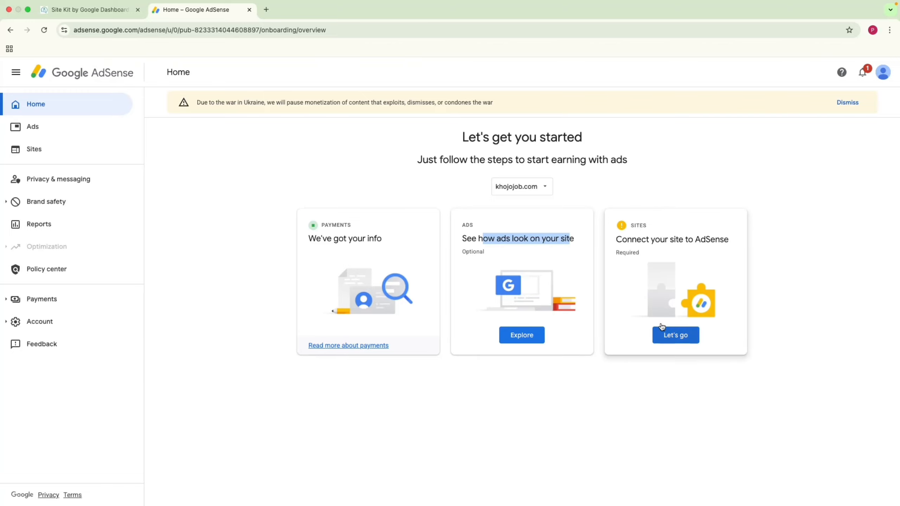
# Step: Start adding a new site in AdSense and copy the khojojob.com address from the WordPress admin page's URL
pyautogui.click(670, 335)
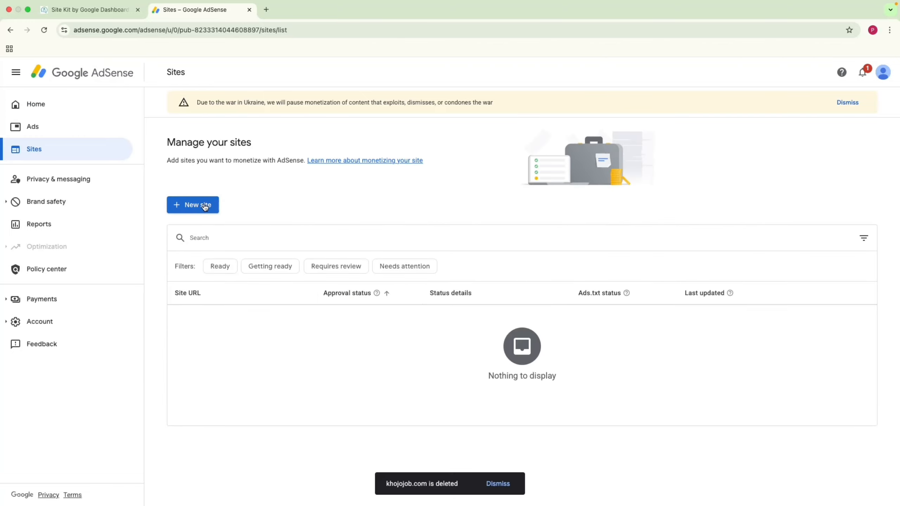
pyautogui.click(205, 207)
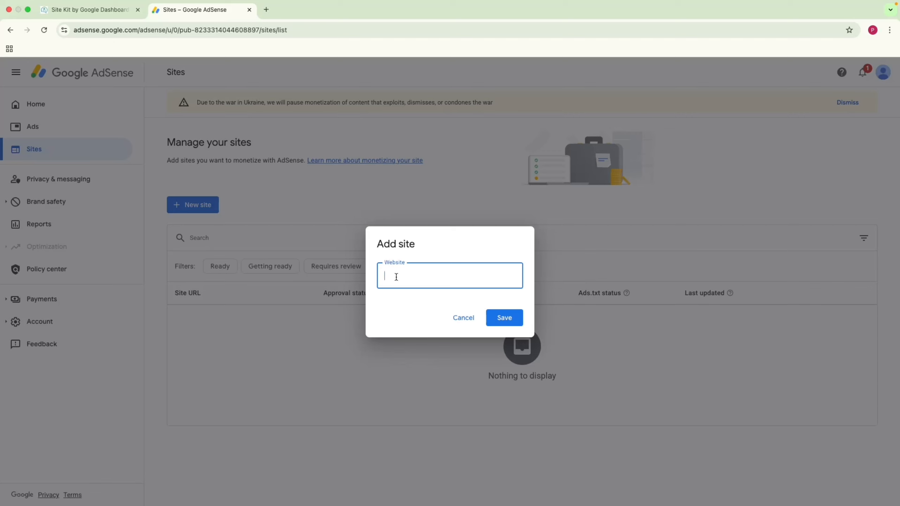
pyautogui.click(91, 10)
pyautogui.moveTo(116, 30); pyautogui.dragTo(75, 33)
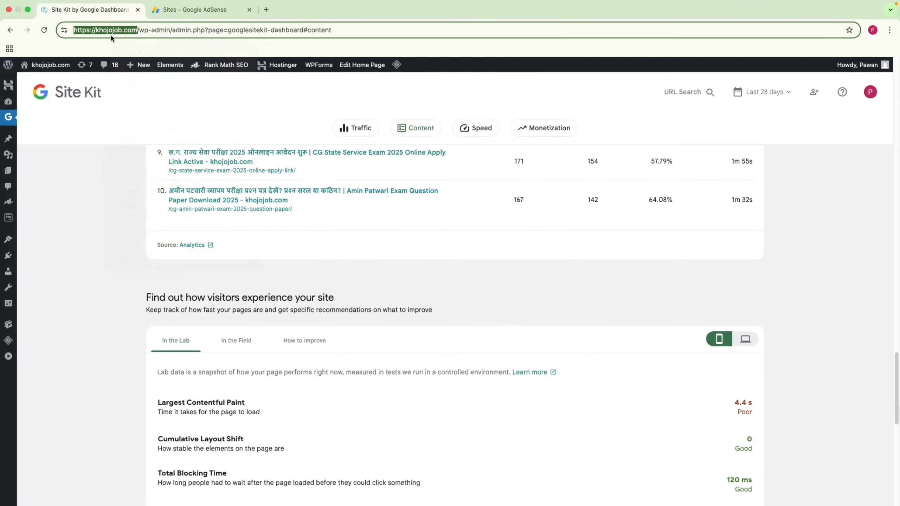
pyautogui.press('super+c')
pyautogui.click(199, 16)
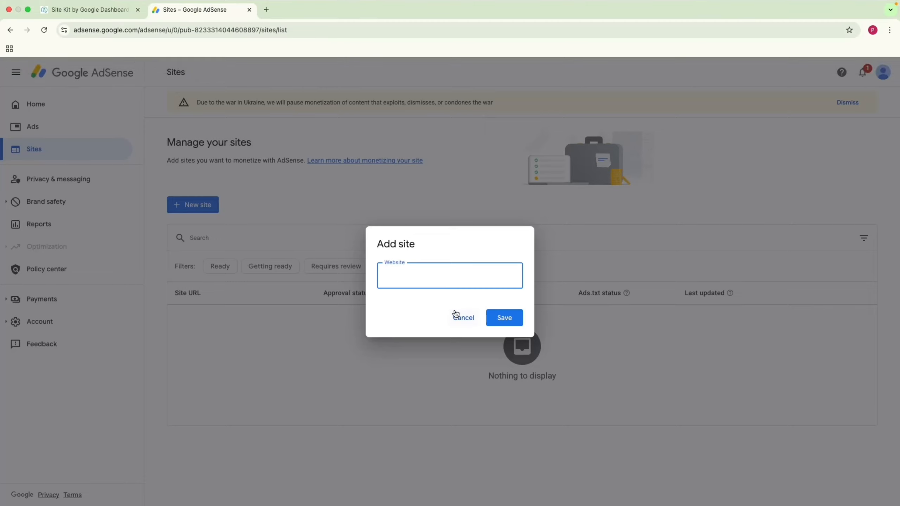
# Step: Paste the copied address as the new site's website, trim it to khojojob.com and save the site
pyautogui.press('super+v')
pyautogui.press('BackSpace')
pyautogui.press('BackSpace')
pyautogui.press('BackSpace')
pyautogui.press('BackSpace')
pyautogui.press('BackSpace')
pyautogui.press('BackSpace')
pyautogui.press('BackSpace')
pyautogui.press('BackSpace')
pyautogui.press('BackSpace')
pyautogui.click(502, 317)
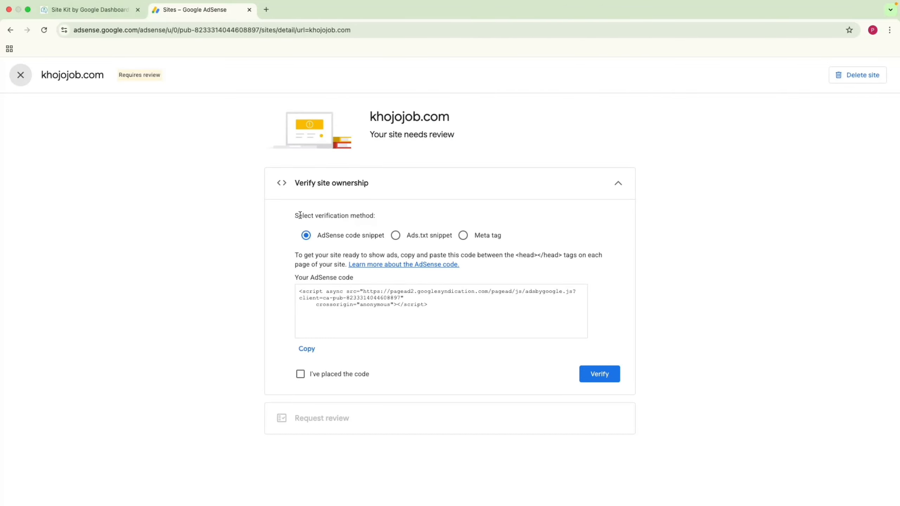
# Step: Compare the ownership verification methods, choose AdSense code snippet and copy its code
pyautogui.moveTo(300, 215); pyautogui.dragTo(351, 225)
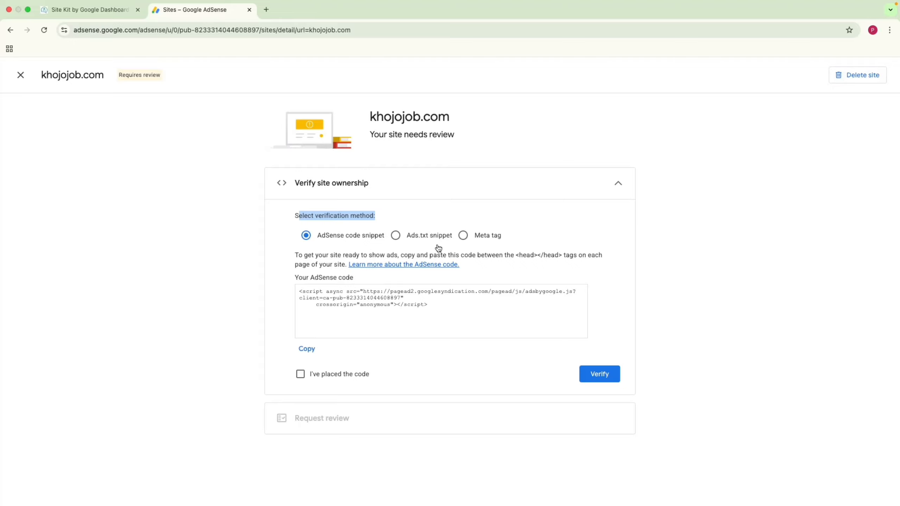
pyautogui.click(463, 236)
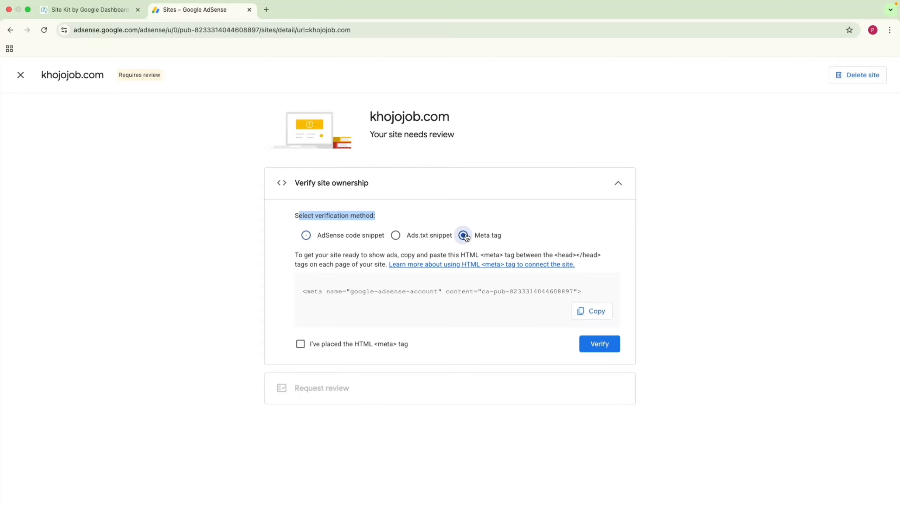
pyautogui.click(314, 239)
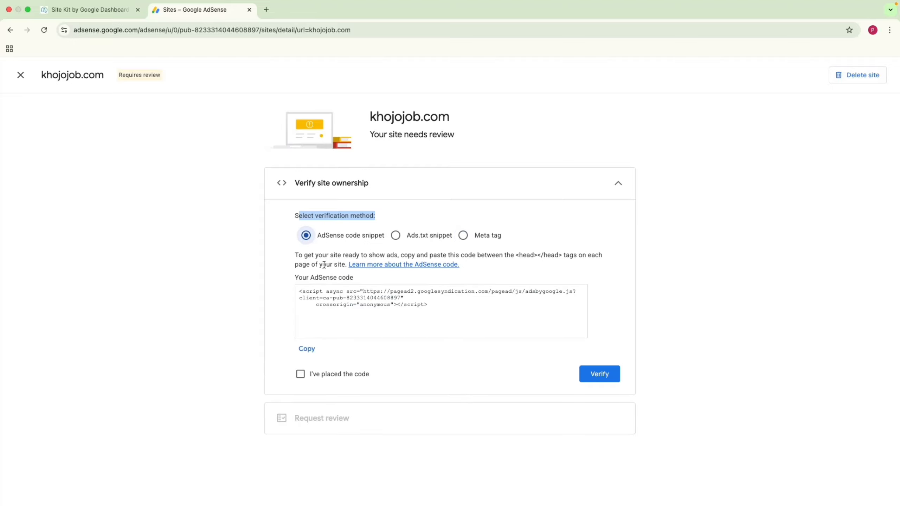
pyautogui.moveTo(514, 255); pyautogui.dragTo(552, 256)
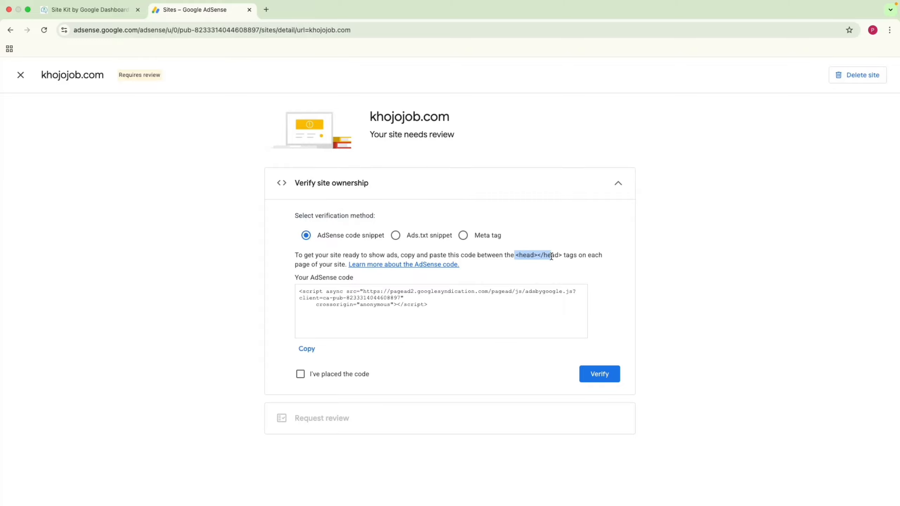
pyautogui.click(307, 348)
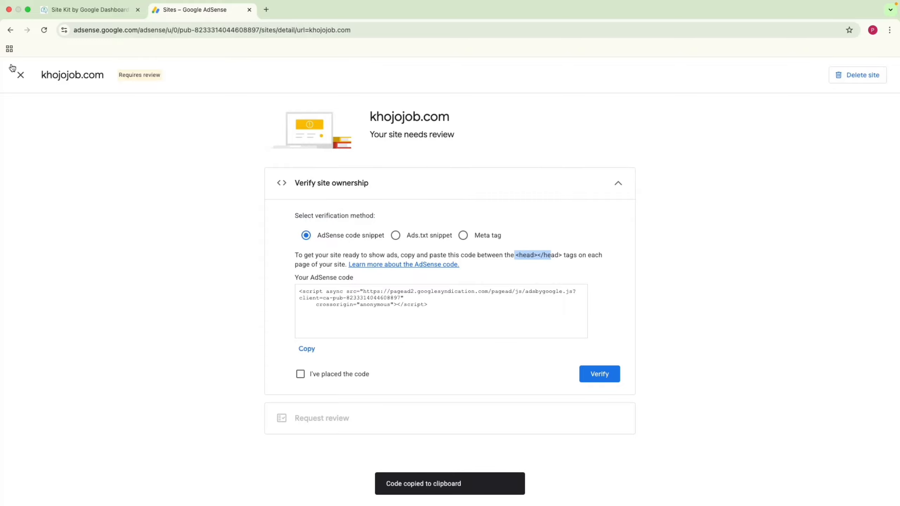
# Step: Switch to WordPress and open the GeneratePress theme's header.php in the Theme File Editor
pyautogui.click(79, 14)
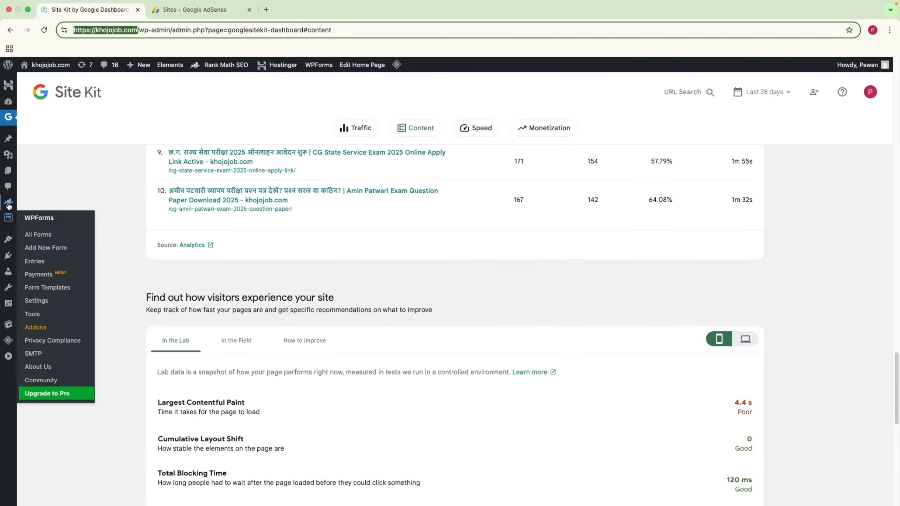
pyautogui.moveTo(9, 239)
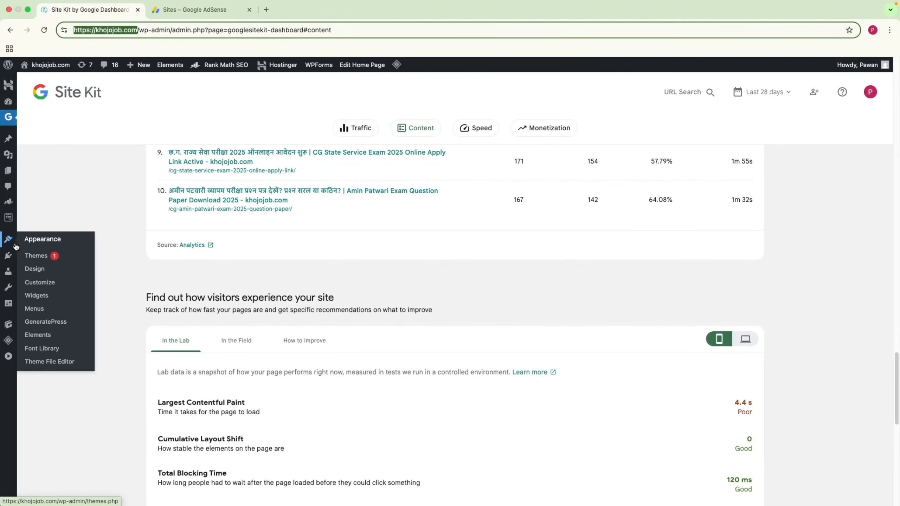
pyautogui.click(46, 361)
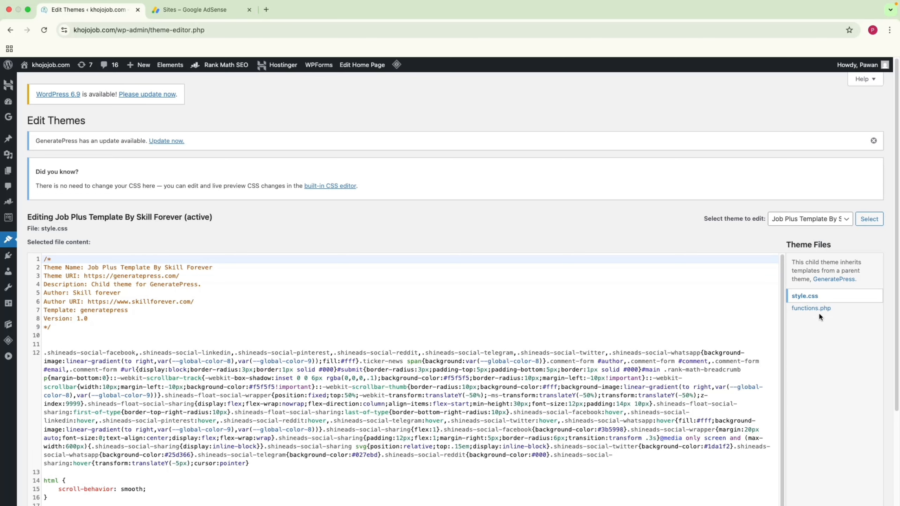
pyautogui.click(838, 221)
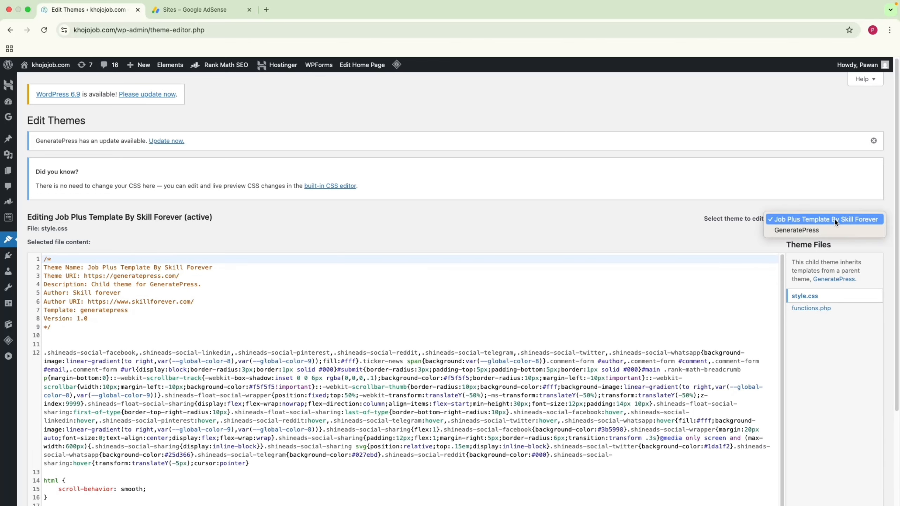
pyautogui.click(823, 230)
pyautogui.click(870, 222)
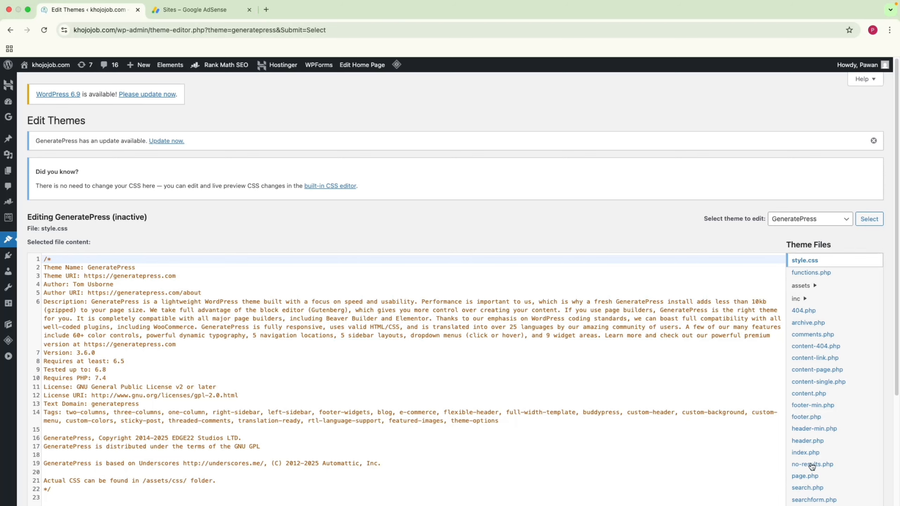
pyautogui.click(810, 443)
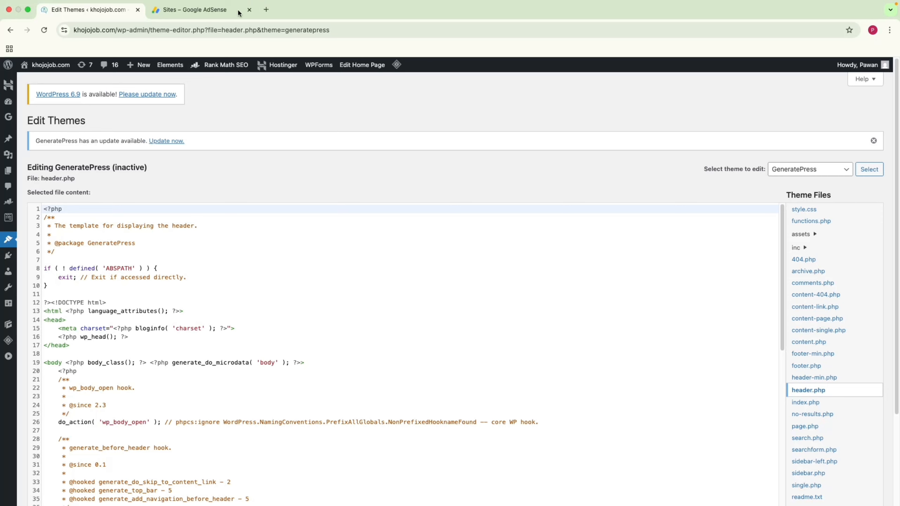
# Step: Paste the AdSense script on a new line directly below the opening <head> tag in header.php and update the file
pyautogui.click(202, 10)
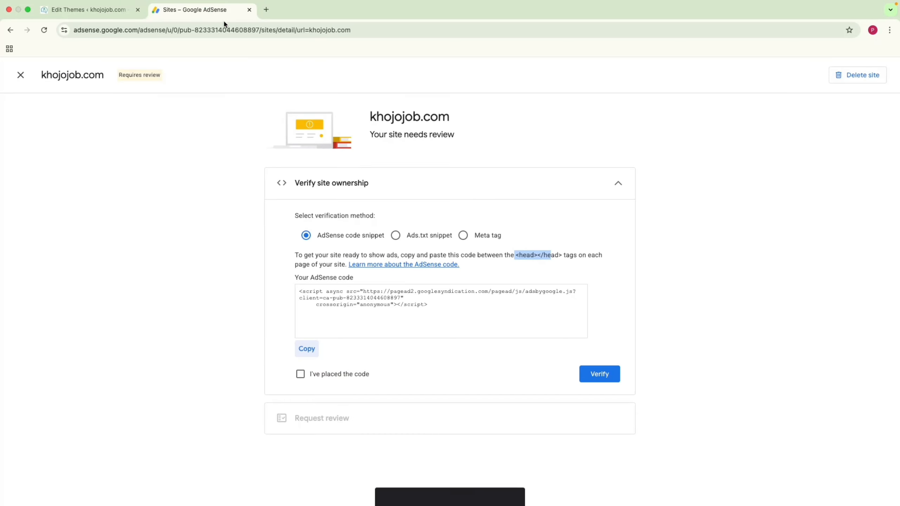
pyautogui.click(76, 11)
pyautogui.click(63, 352)
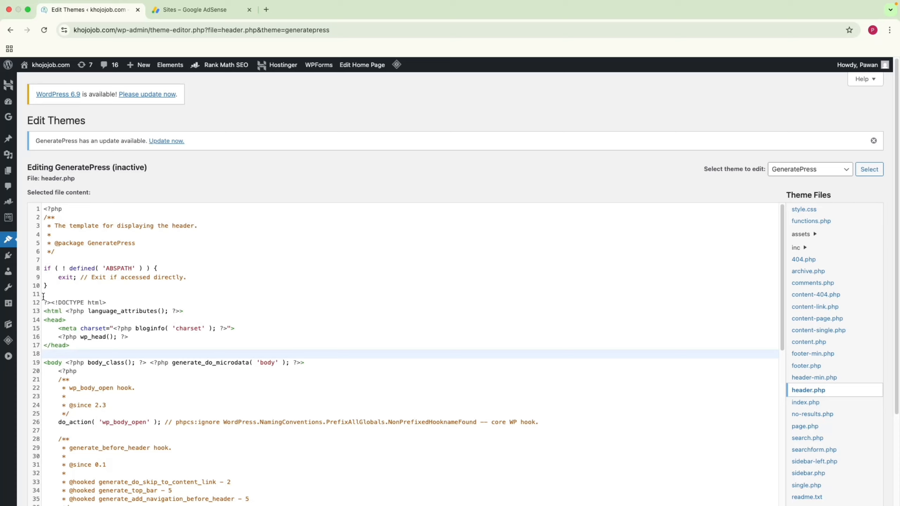
pyautogui.click(77, 320)
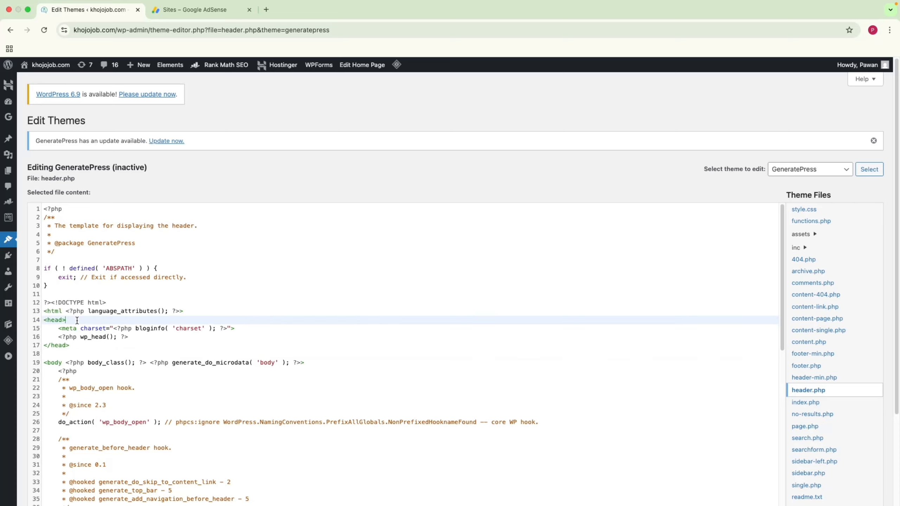
pyautogui.press('Return')
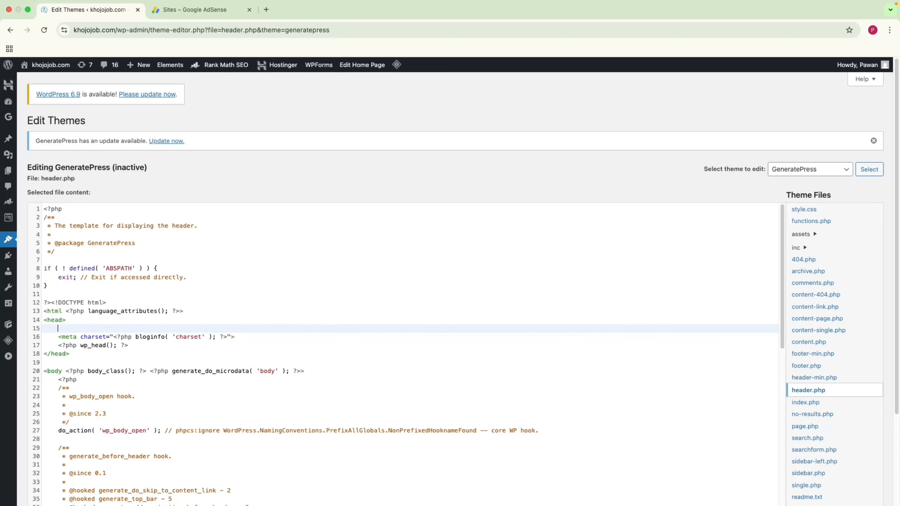
pyautogui.press('super+v')
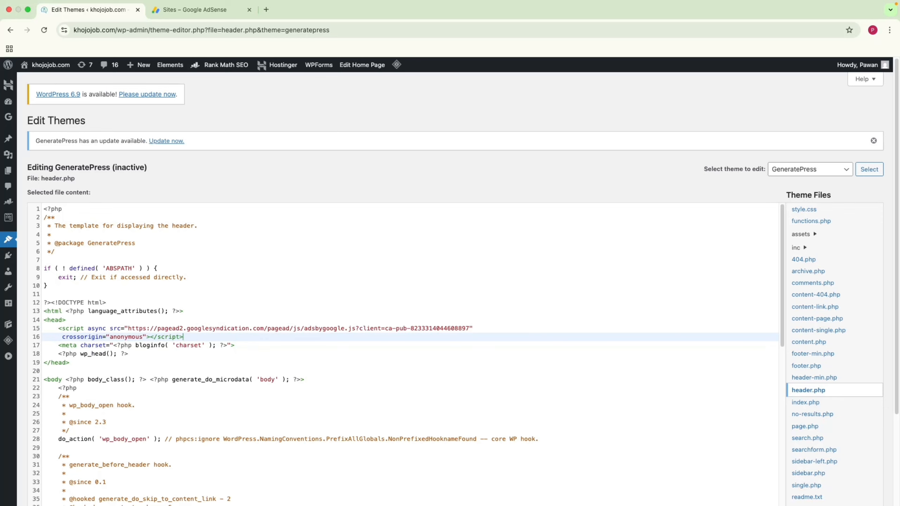
pyautogui.scroll(-10, 264, 376)
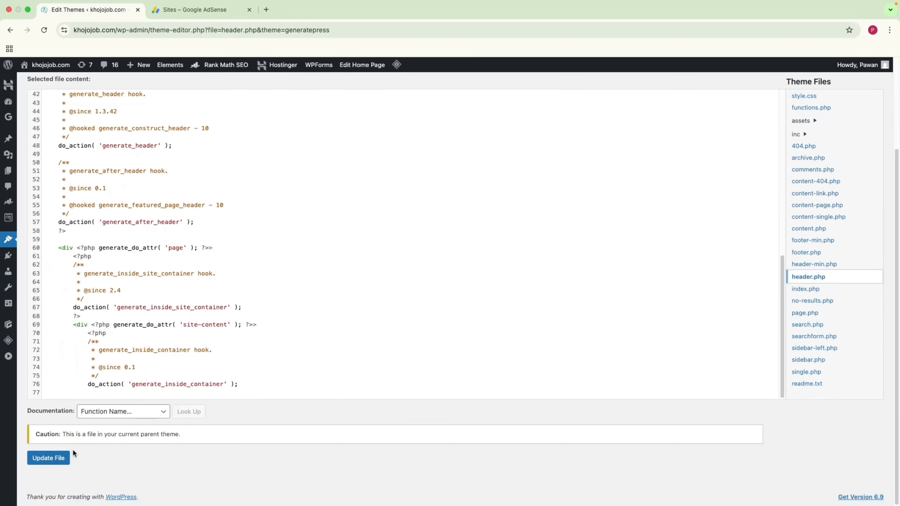
pyautogui.click(53, 460)
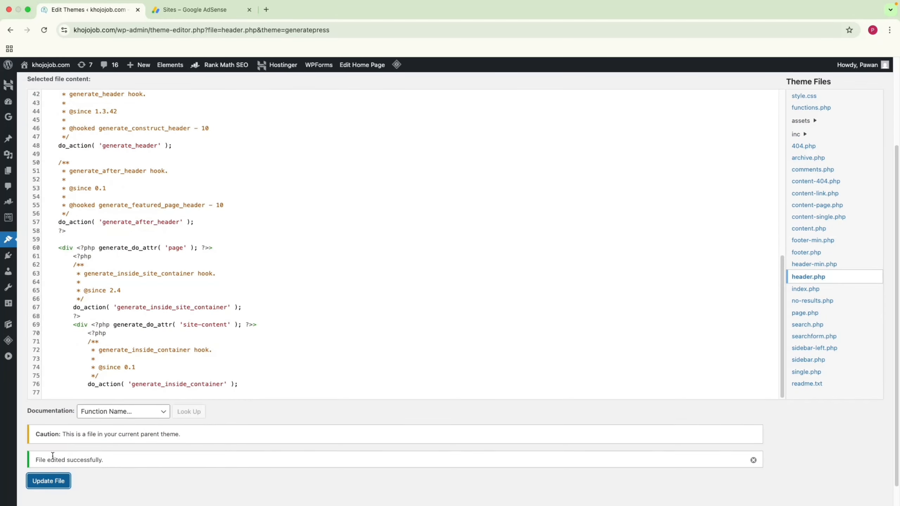
# Step: Switch back to AdSense, confirm that the code has been placed on khojojob.com and try to verify site ownership
pyautogui.click(188, 11)
pyautogui.click(301, 374)
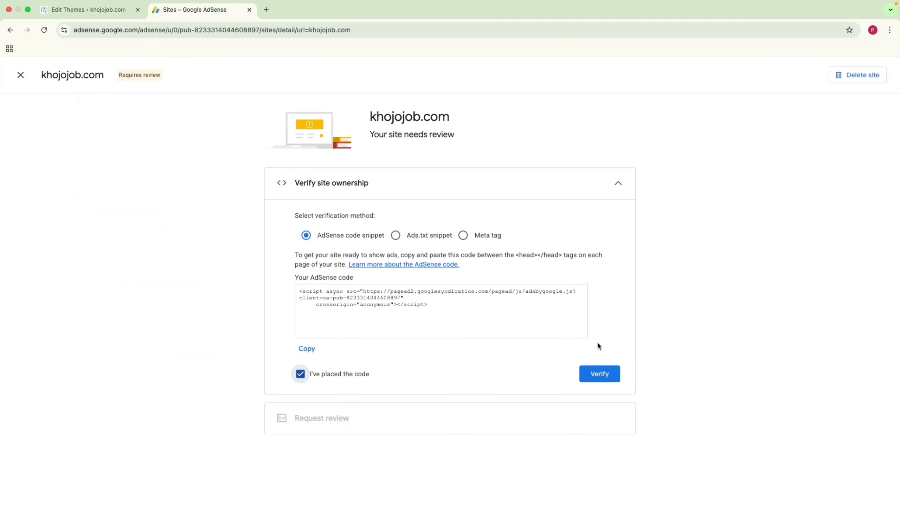
pyautogui.click(607, 374)
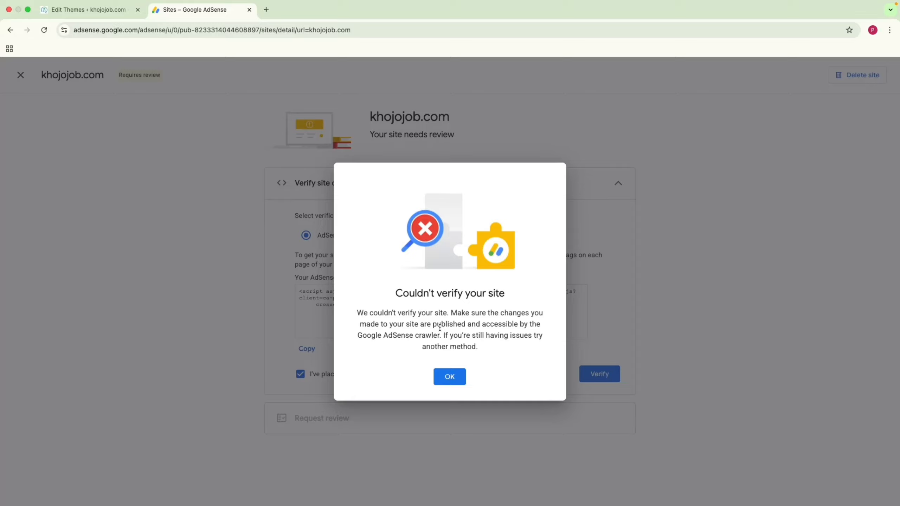
# Step: Read the site verification error message, including its advice about the Google AdSense crawler, and dismiss it
pyautogui.moveTo(396, 321); pyautogui.dragTo(532, 361)
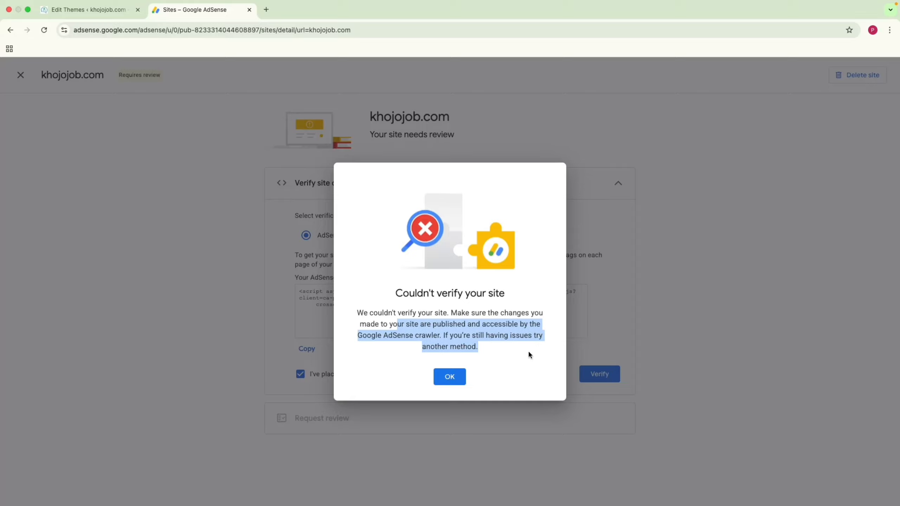
pyautogui.moveTo(439, 337); pyautogui.dragTo(352, 339)
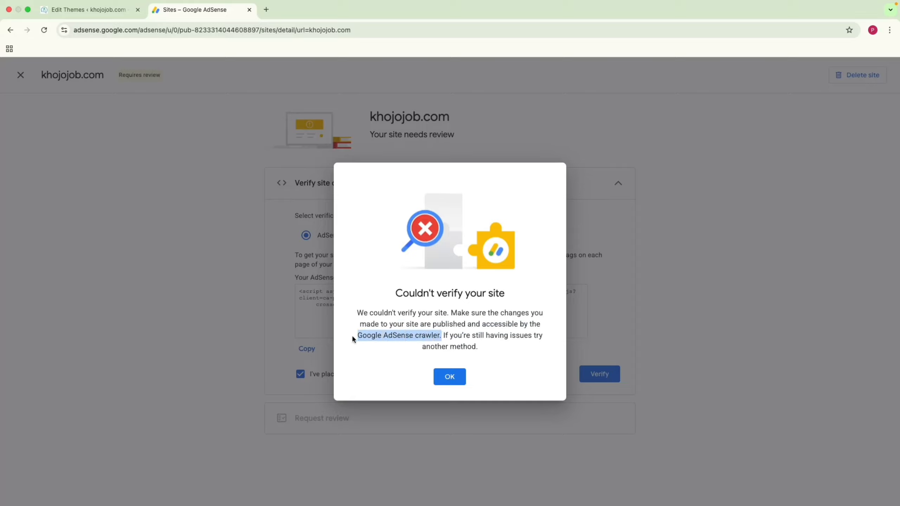
pyautogui.click(458, 378)
# Step: Switch back to WordPress, delete the AdSense script below the opening <head> tag in GeneratePress's header.php and update the file
pyautogui.click(71, 9)
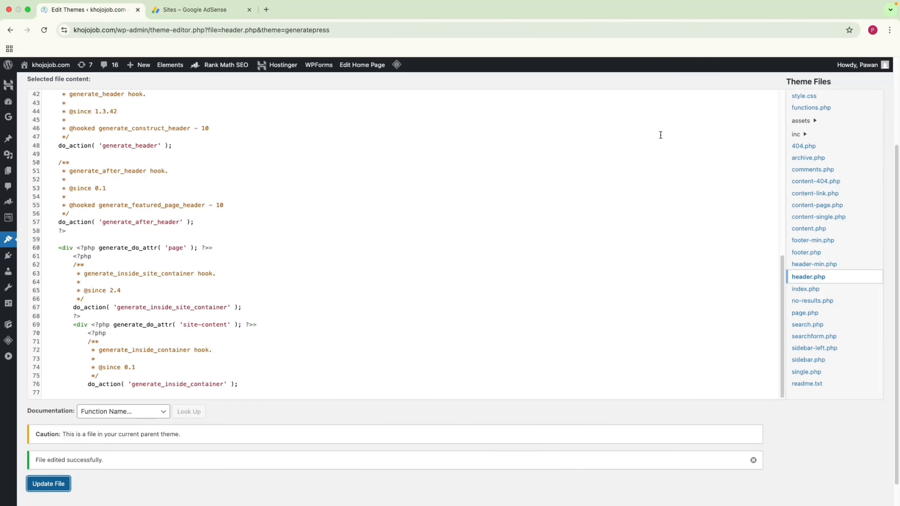
pyautogui.scroll(10, 705, 349)
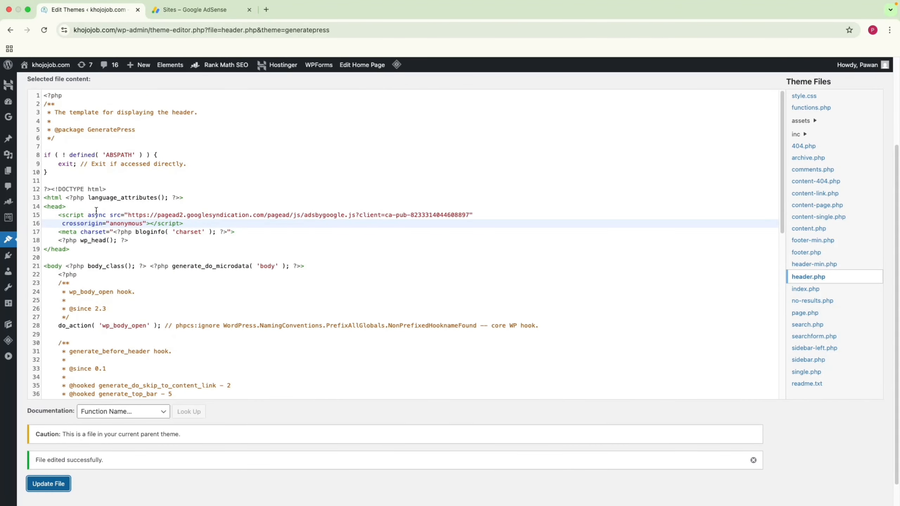
pyautogui.moveTo(59, 215); pyautogui.dragTo(188, 220)
pyautogui.press('BackSpace')
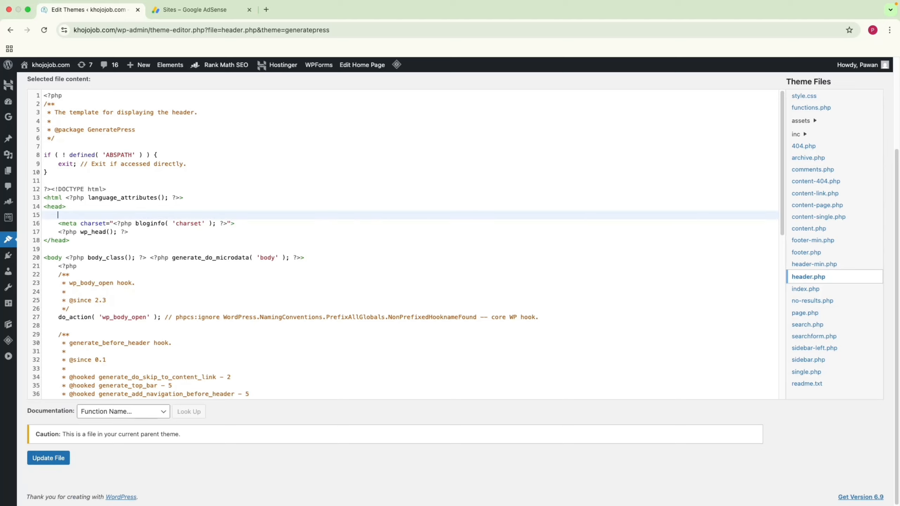
pyautogui.click(56, 459)
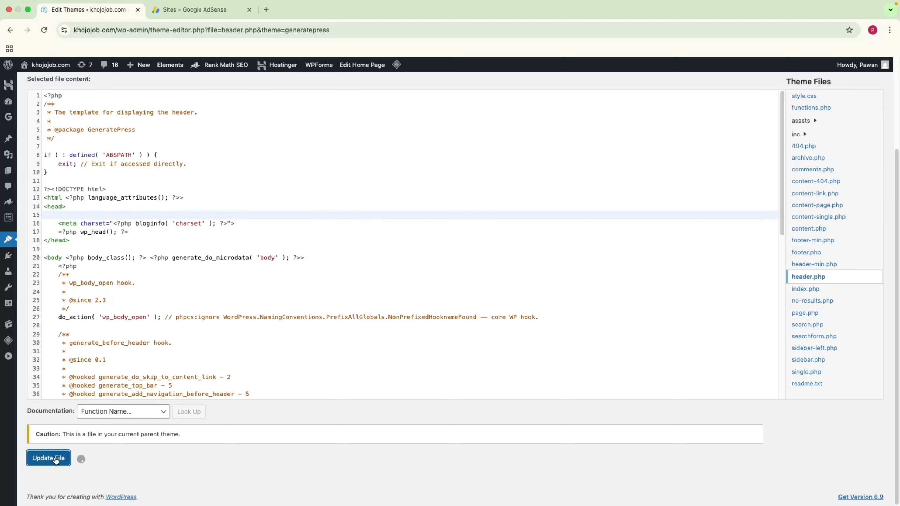
# Step: Load the Job Plus Template By Skill Forever theme in the Theme File Editor to see its files
pyautogui.scroll(3, 810, 202)
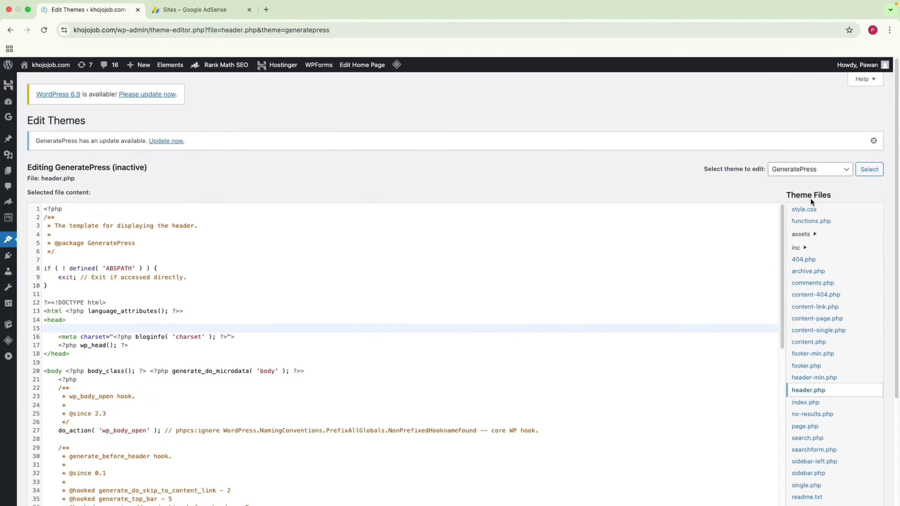
pyautogui.click(794, 169)
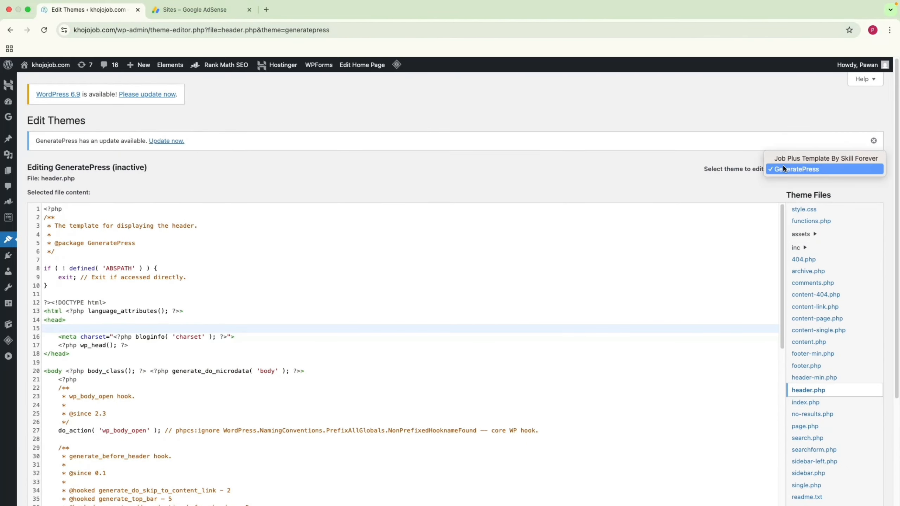
pyautogui.click(790, 162)
pyautogui.click(871, 170)
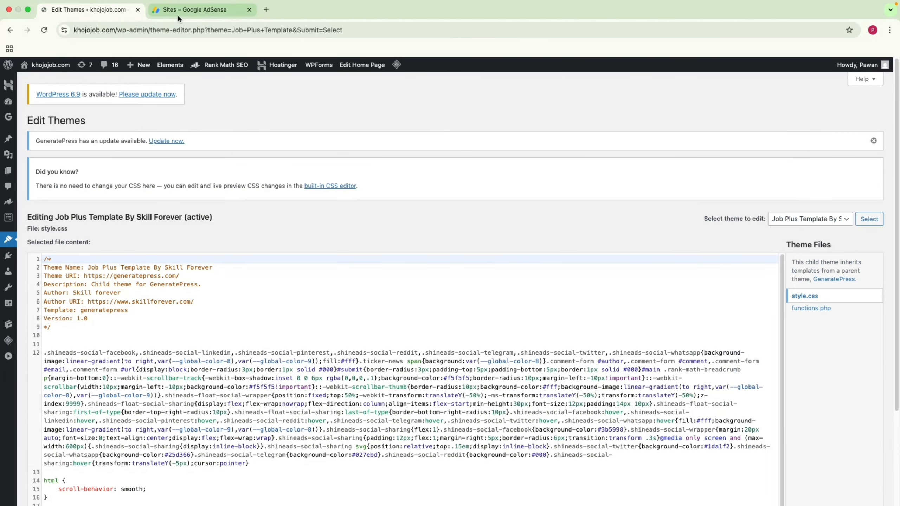
# Step: Switch back to AdSense and review the instructions for the Ads.txt snippet and Meta tag verification methods
pyautogui.click(219, 11)
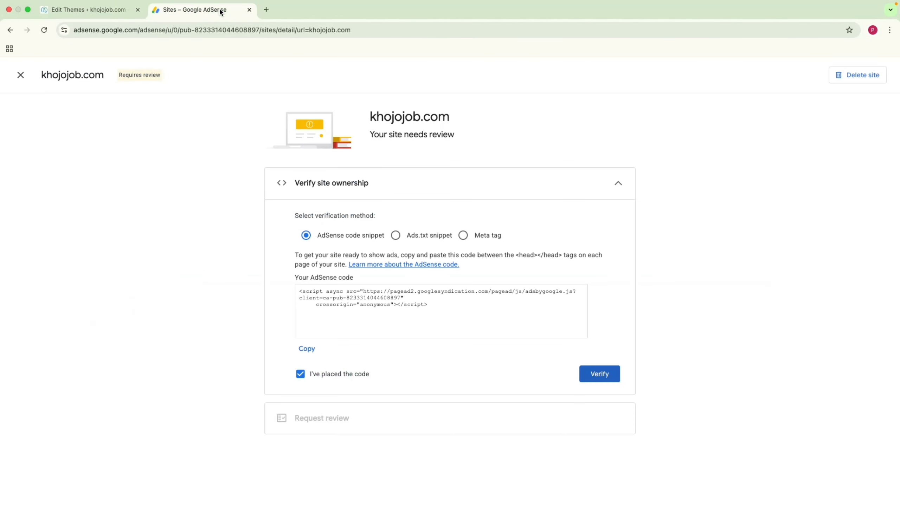
pyautogui.click(396, 236)
pyautogui.click(590, 320)
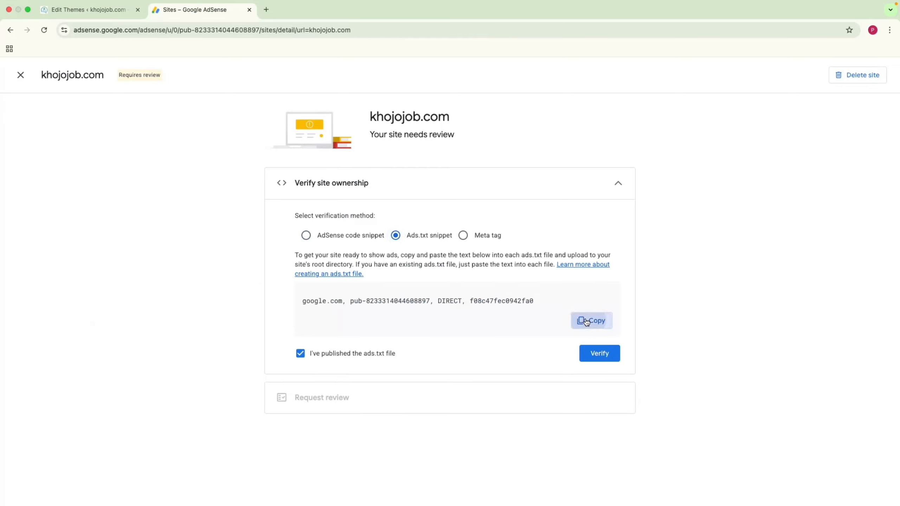
pyautogui.moveTo(302, 258); pyautogui.dragTo(496, 262)
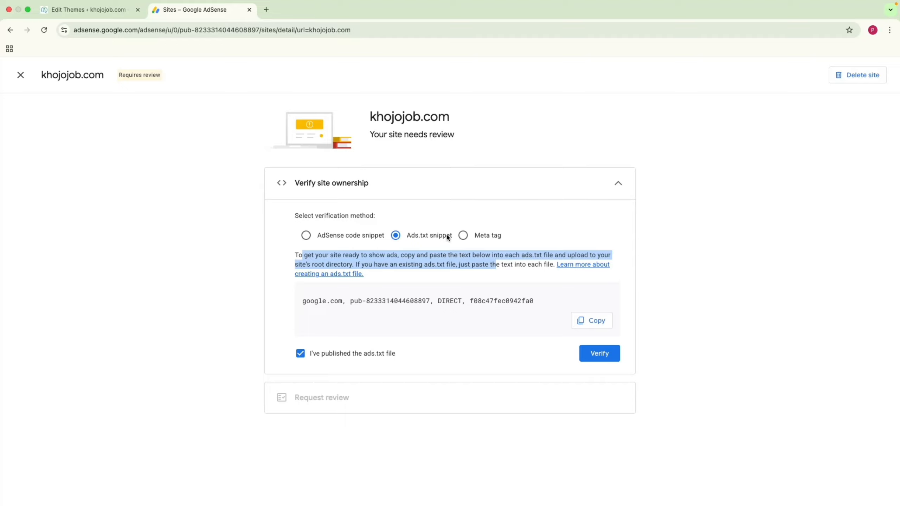
pyautogui.click(462, 235)
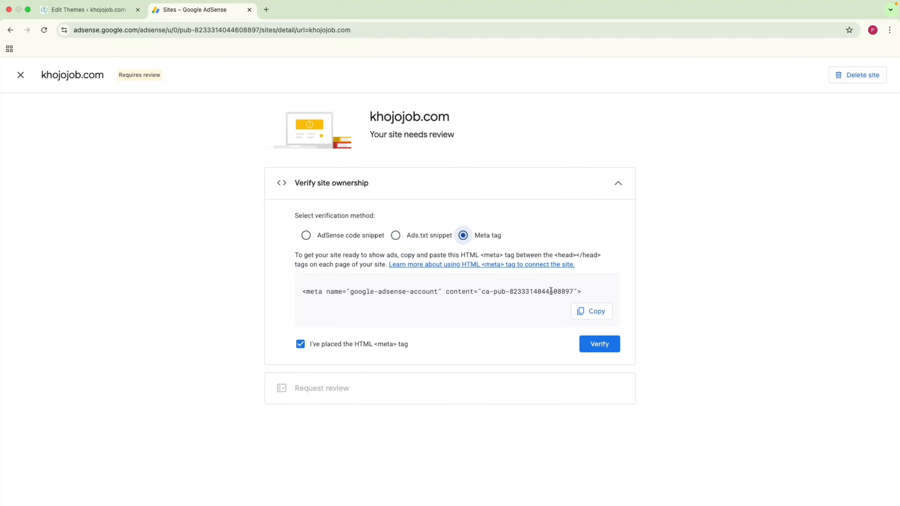
pyautogui.moveTo(552, 254); pyautogui.dragTo(599, 253)
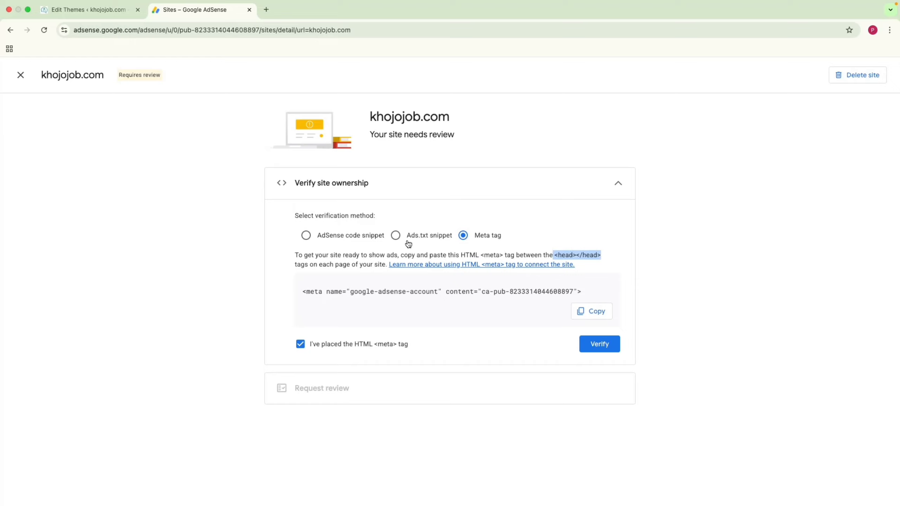
# Step: Choose Ads.txt snippet as the verification method, copy its text and open the guide on creating an ads.txt file
pyautogui.click(396, 235)
pyautogui.click(589, 321)
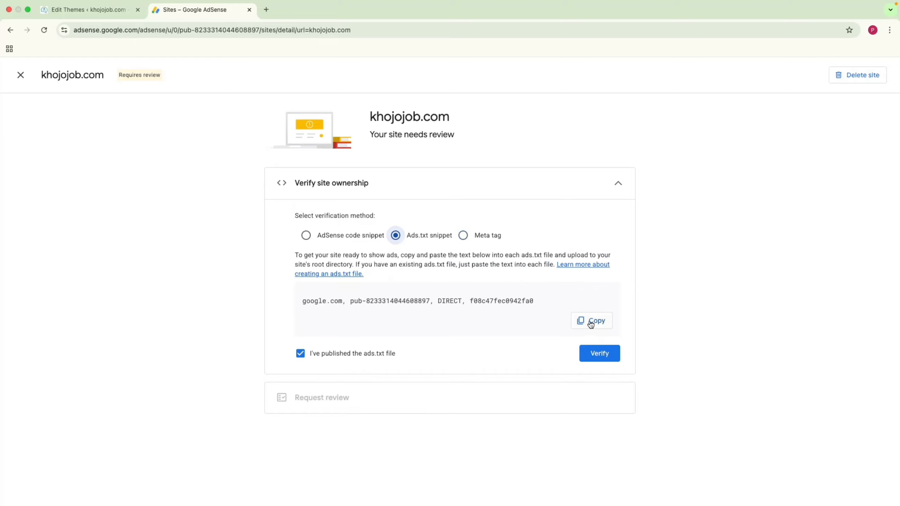
pyautogui.click(317, 275)
# Step: Search for Google Docs in a new browser tab, create a blank document and paste the ads.txt text into it
pyautogui.press('super+t')
pyautogui.write('google docs')
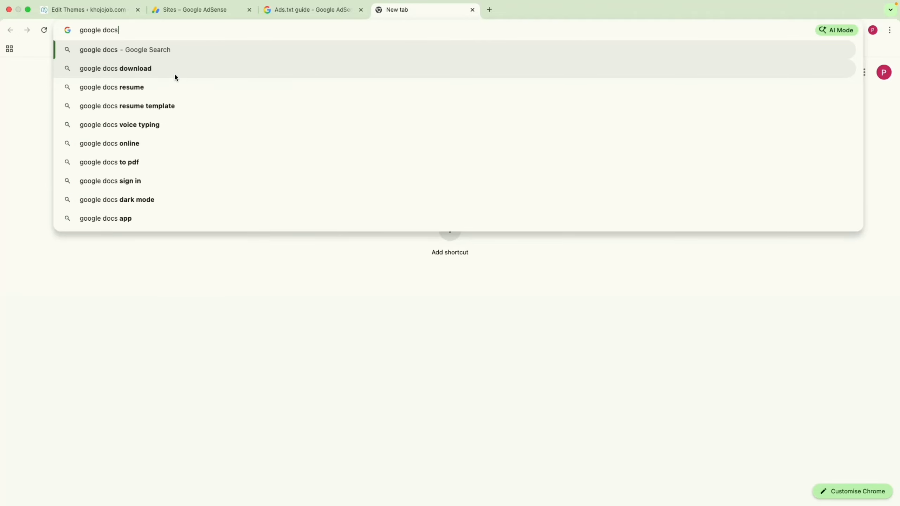
pyautogui.press('Return')
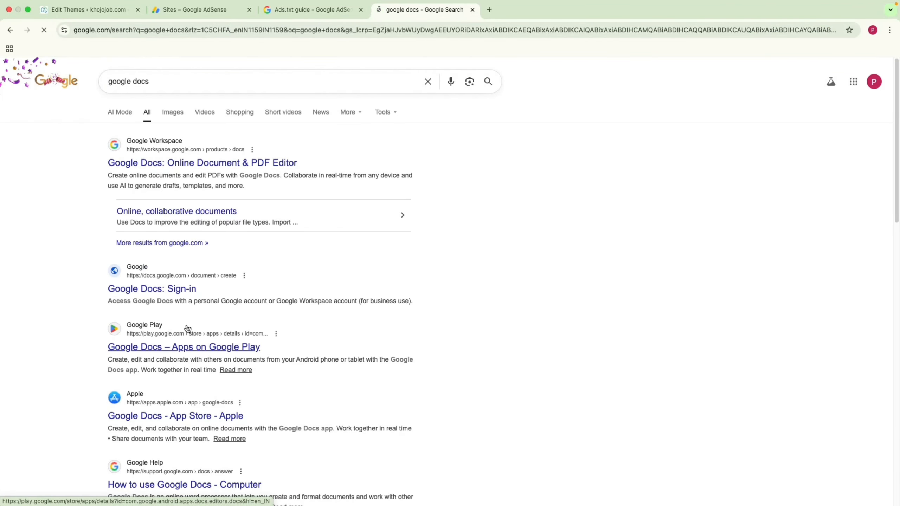
pyautogui.click(157, 288)
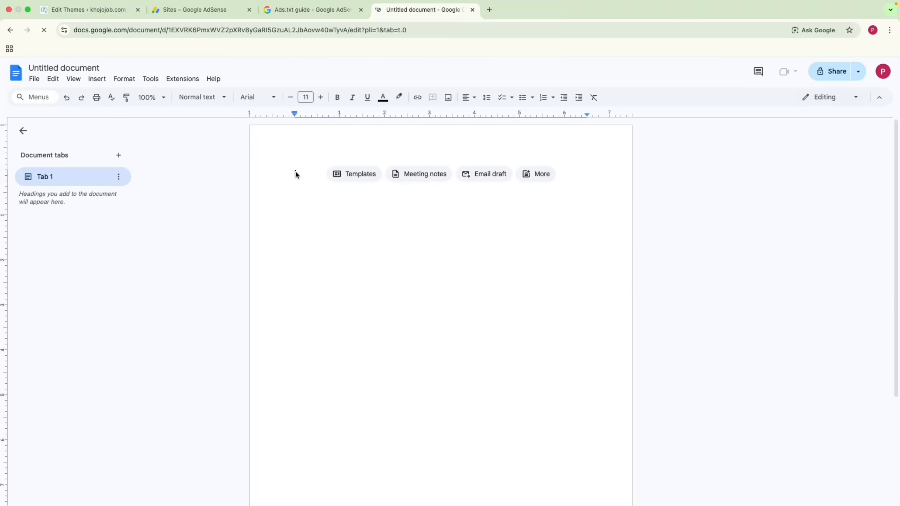
pyautogui.press('super+v')
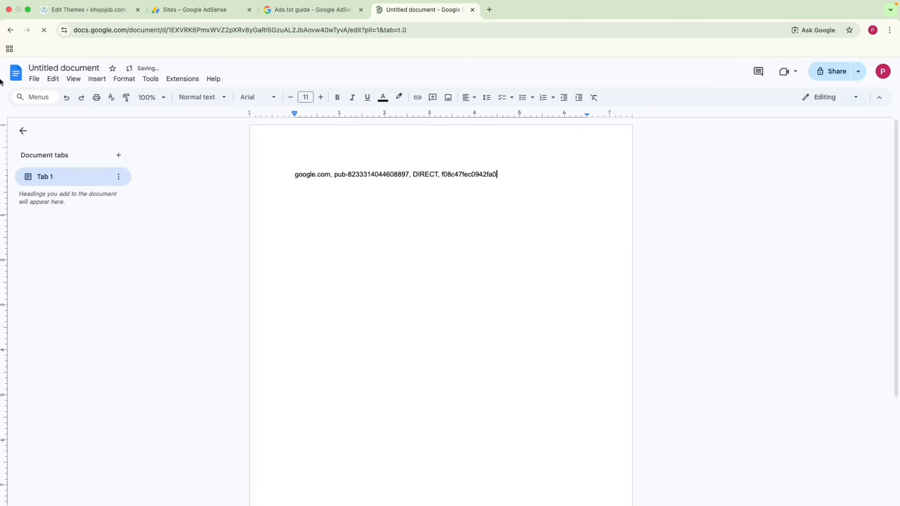
# Step: Download the document as a plain text (.txt) file, open it to check its content and return to the browser
pyautogui.click(34, 79)
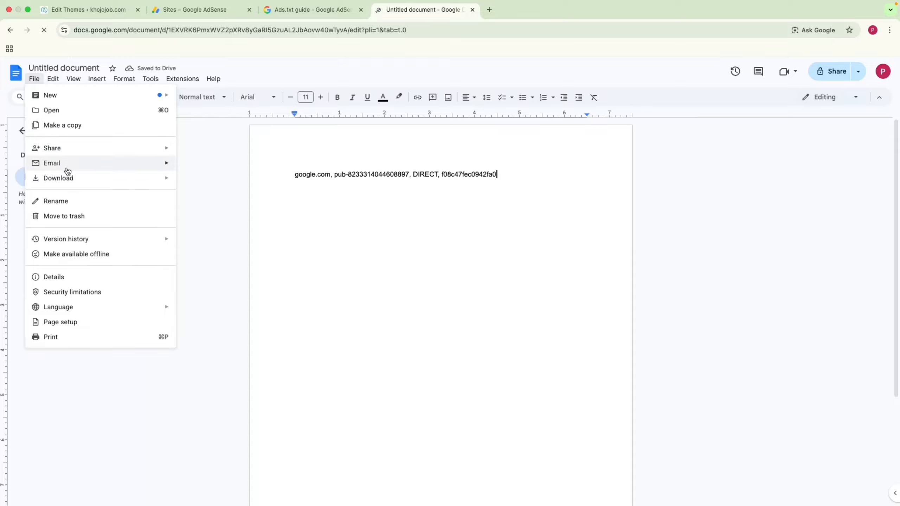
pyautogui.moveTo(70, 177)
pyautogui.click(225, 227)
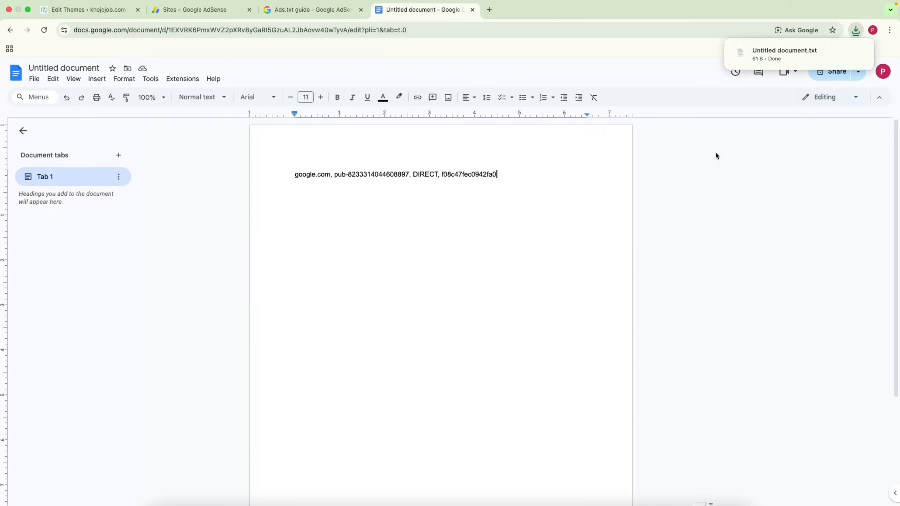
pyautogui.click(858, 53)
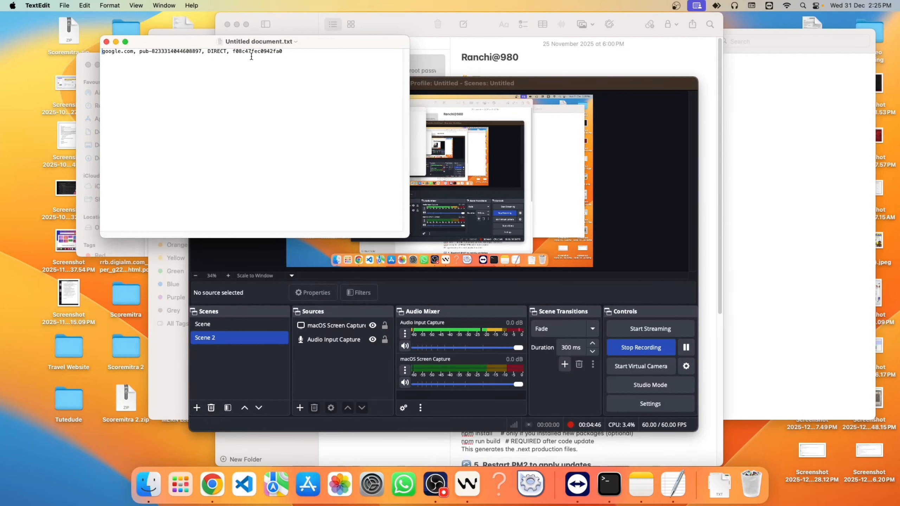
pyautogui.click(209, 483)
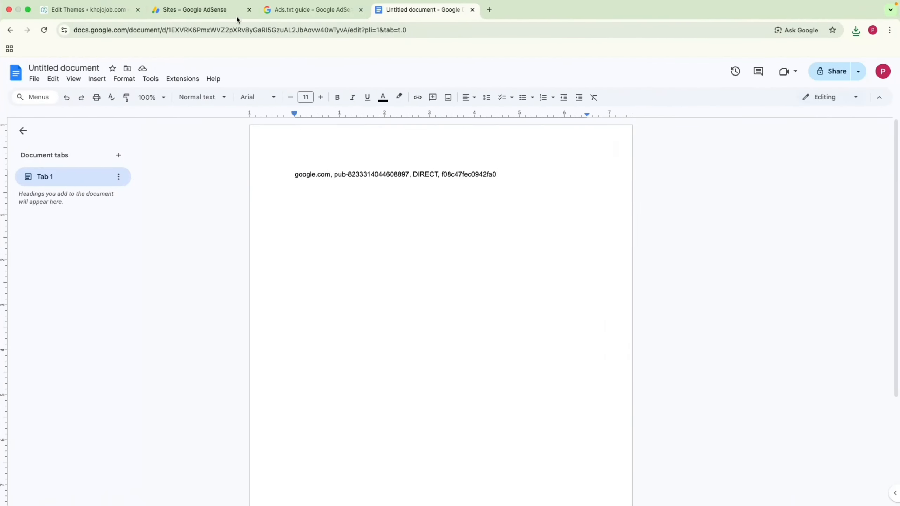
# Step: Switch to WordPress, search the plugin directory for "wp filemanager", and install and activate the File Manager plugin
pyautogui.click(169, 10)
pyautogui.click(106, 9)
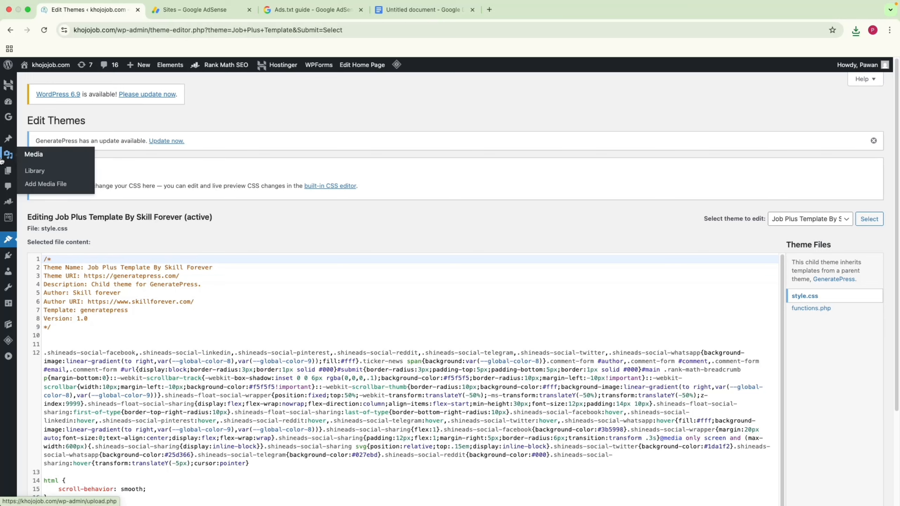
pyautogui.moveTo(7, 280)
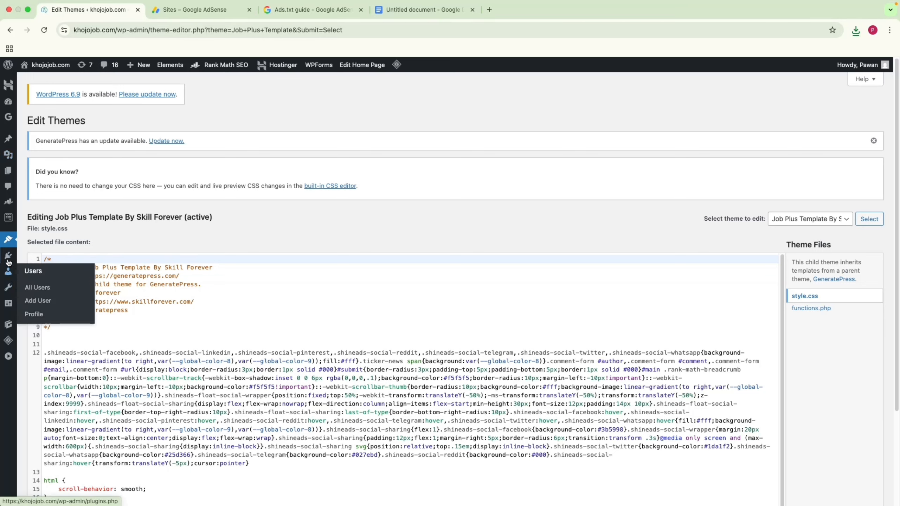
pyautogui.moveTo(8, 256)
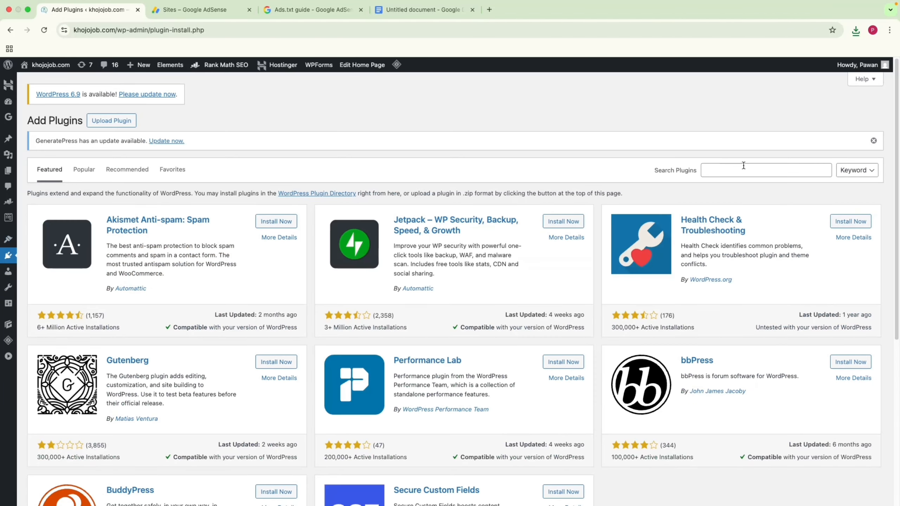
pyautogui.click(732, 171)
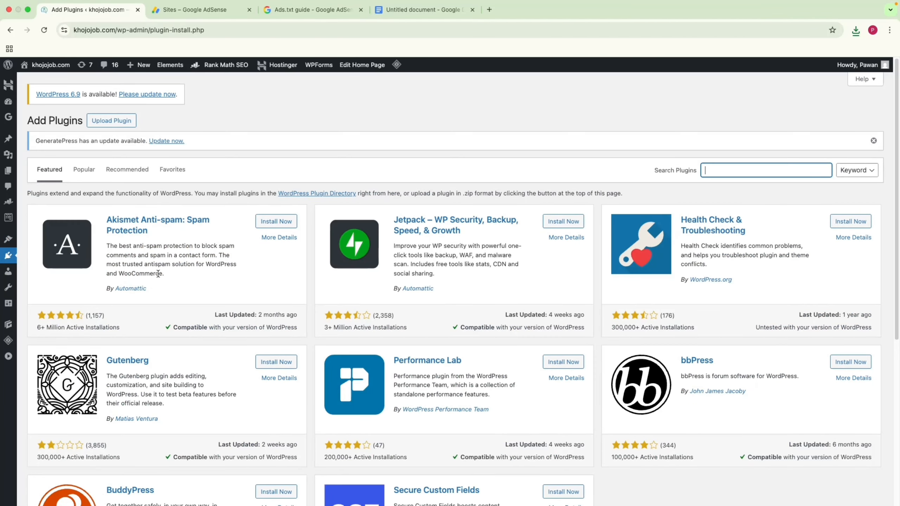
pyautogui.write('wp filemanager')
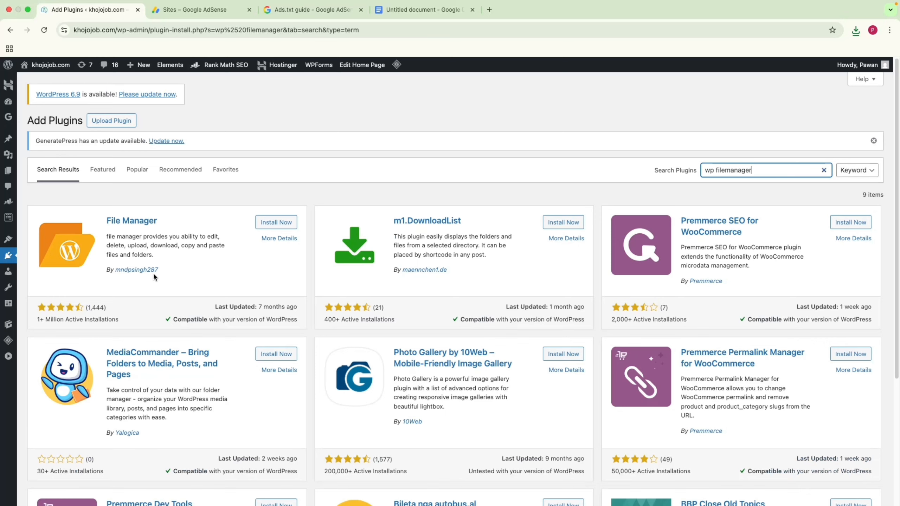
pyautogui.click(277, 225)
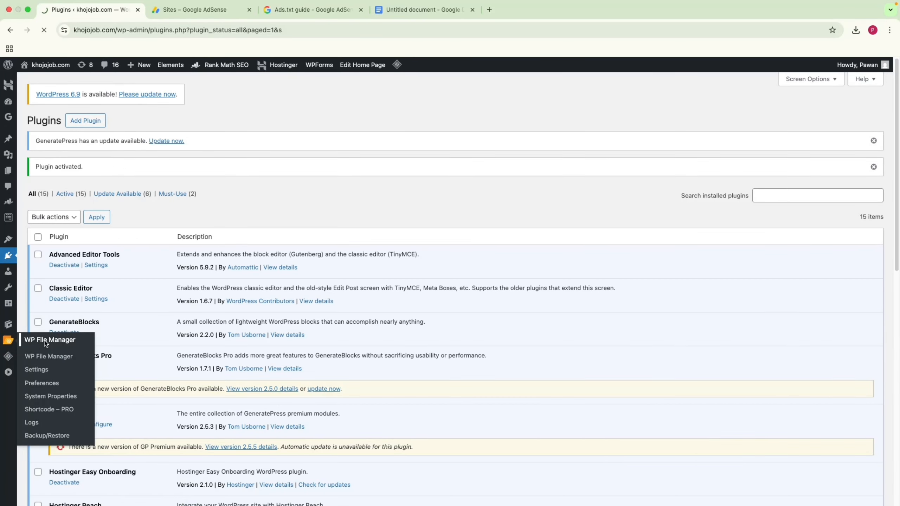
# Step: Open WP File Manager, close its welcome prompt and upload the downloaded Untitled document.txt to the public_html folder
pyautogui.click(45, 341)
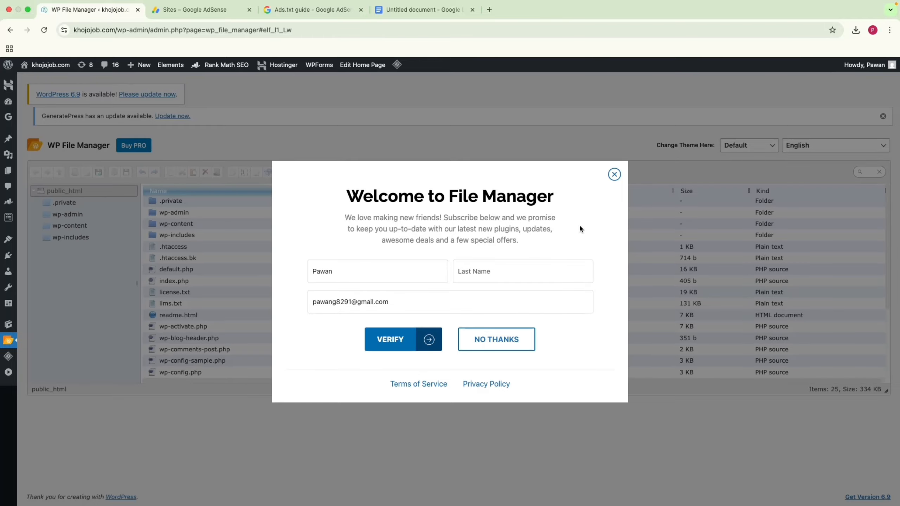
pyautogui.click(614, 174)
pyautogui.scroll(-3, 177, 255)
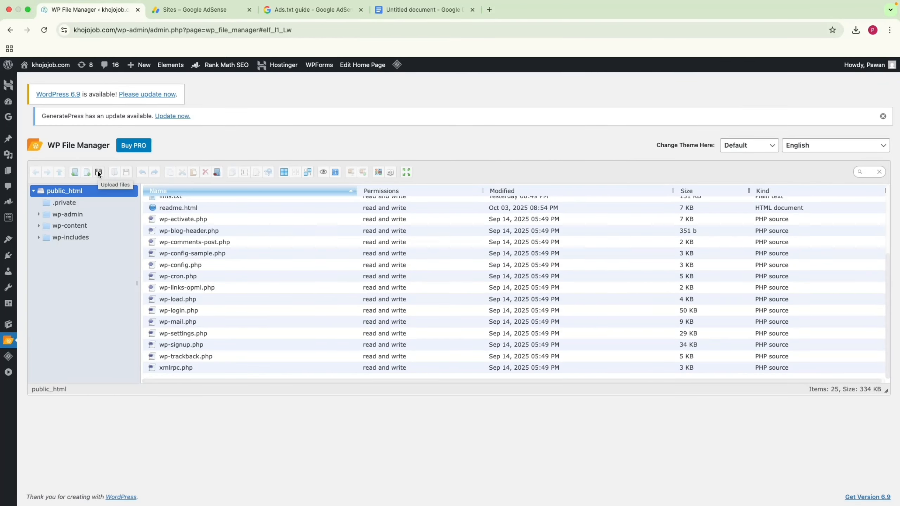
pyautogui.click(99, 173)
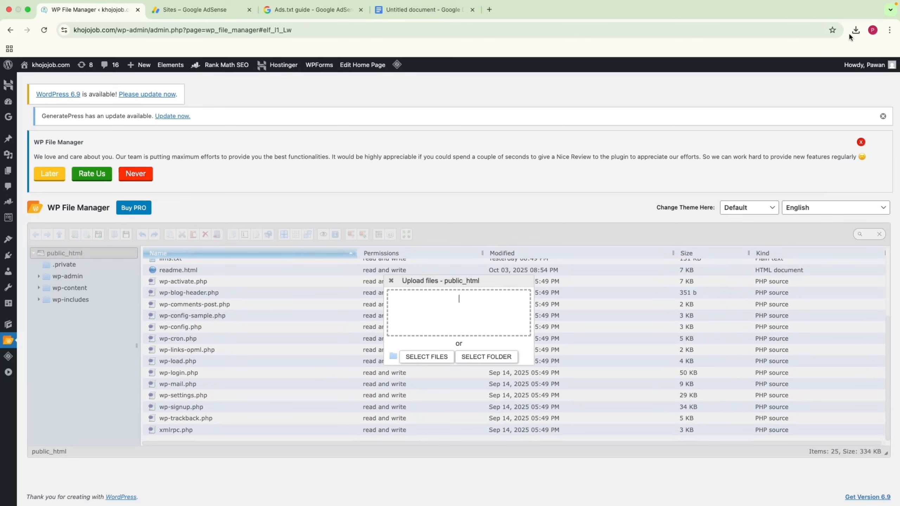
pyautogui.click(855, 29)
pyautogui.moveTo(772, 72); pyautogui.dragTo(416, 319)
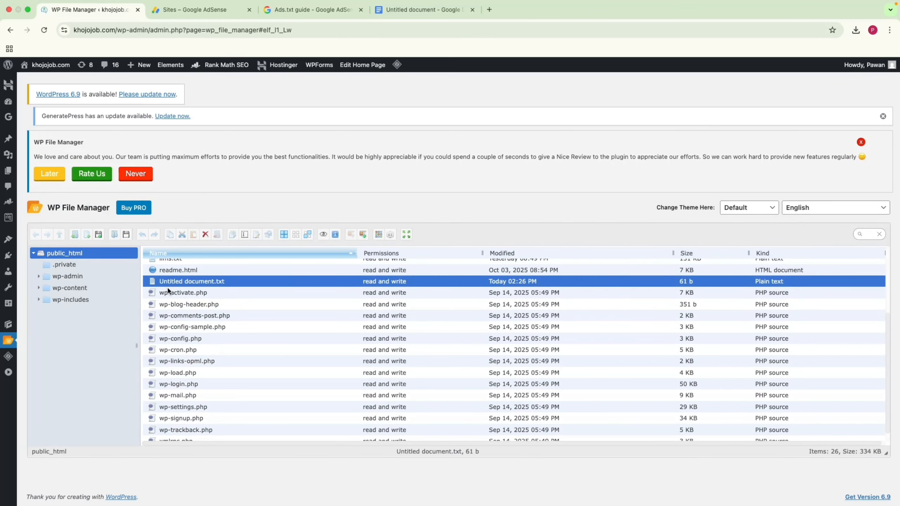
# Step: Rename the uploaded Untitled document.txt in the public_html folder to ads.txt
pyautogui.rightClick(199, 283)
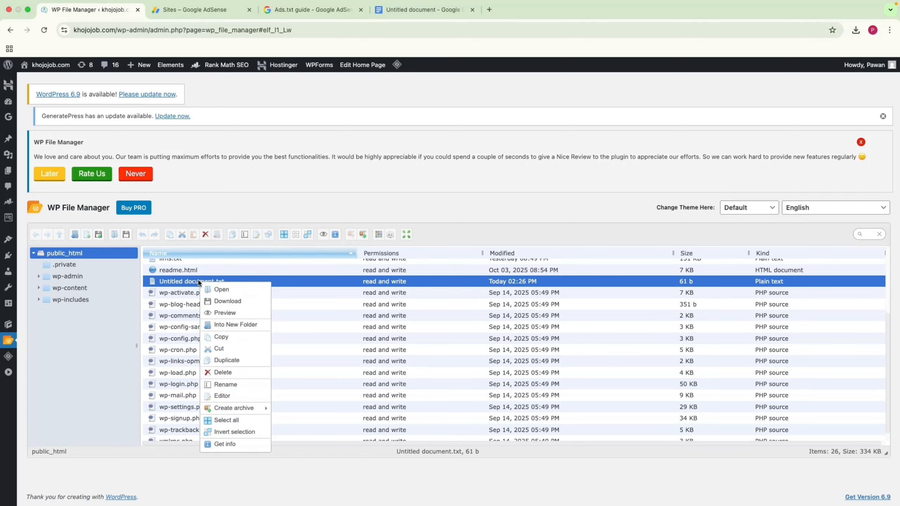
pyautogui.click(226, 362)
pyautogui.write('ads')
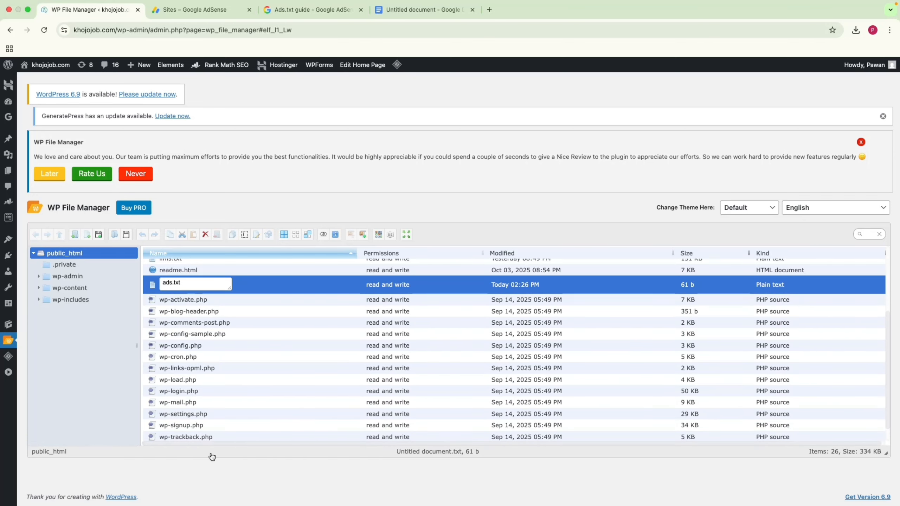
pyautogui.press('Return')
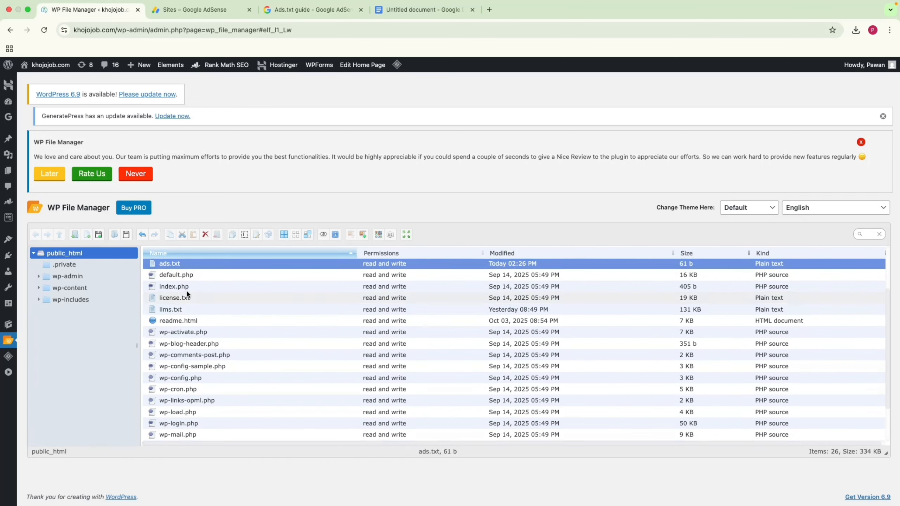
pyautogui.click(422, 10)
pyautogui.click(88, 8)
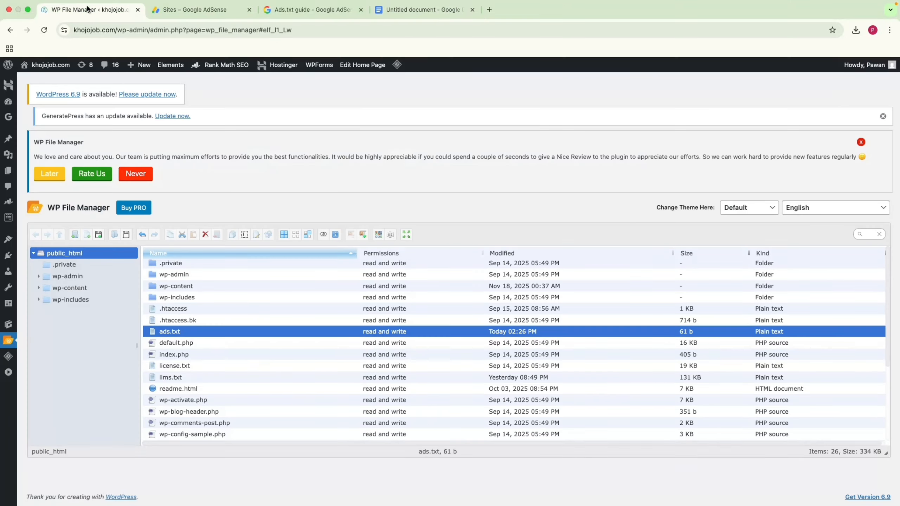
pyautogui.moveTo(117, 29); pyautogui.dragTo(34, 30)
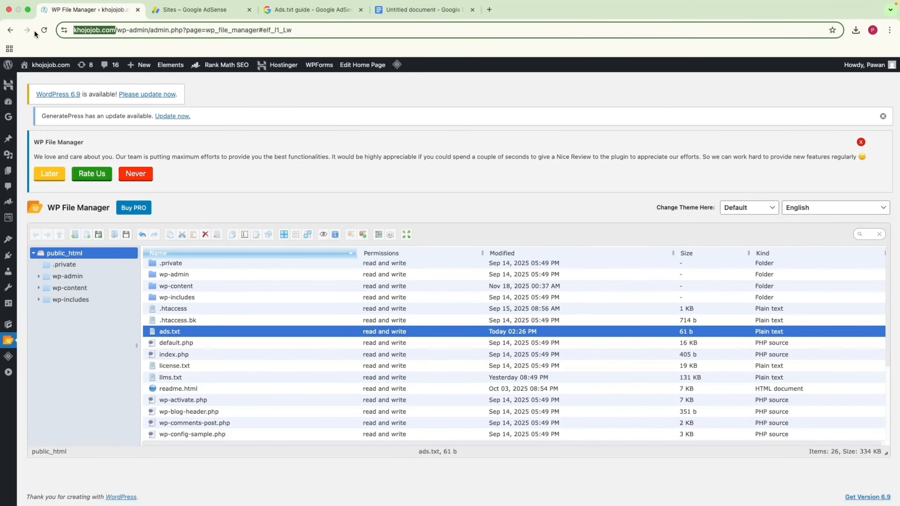
pyautogui.rightClick(102, 32)
pyautogui.rightClick(102, 32)
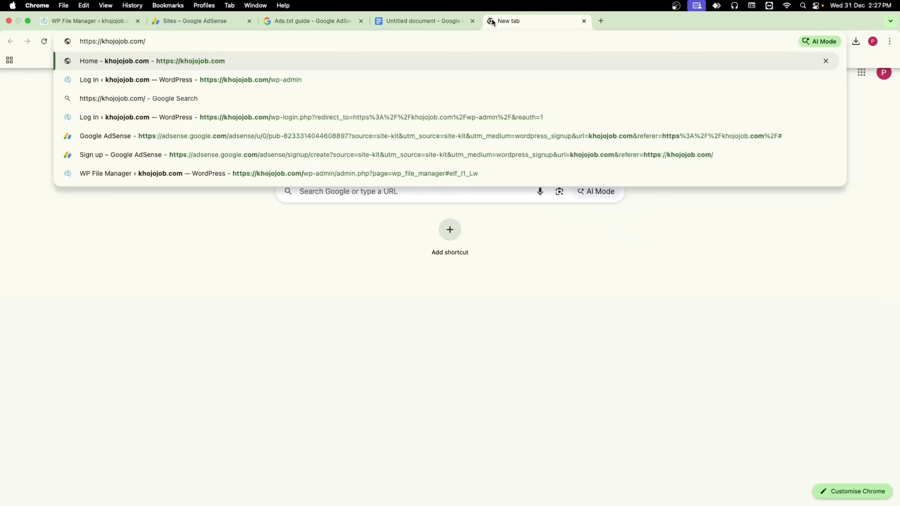
pyautogui.write('ads.')
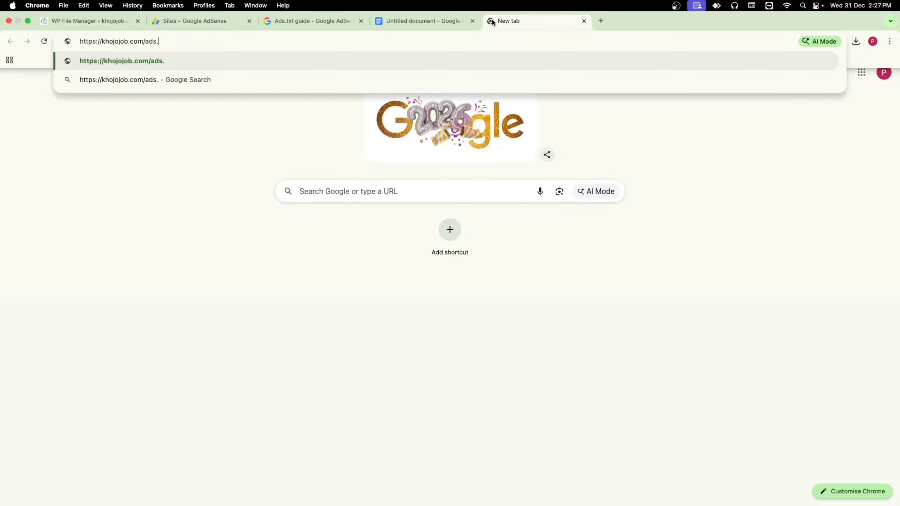
pyautogui.write('txt')
pyautogui.press('Return')
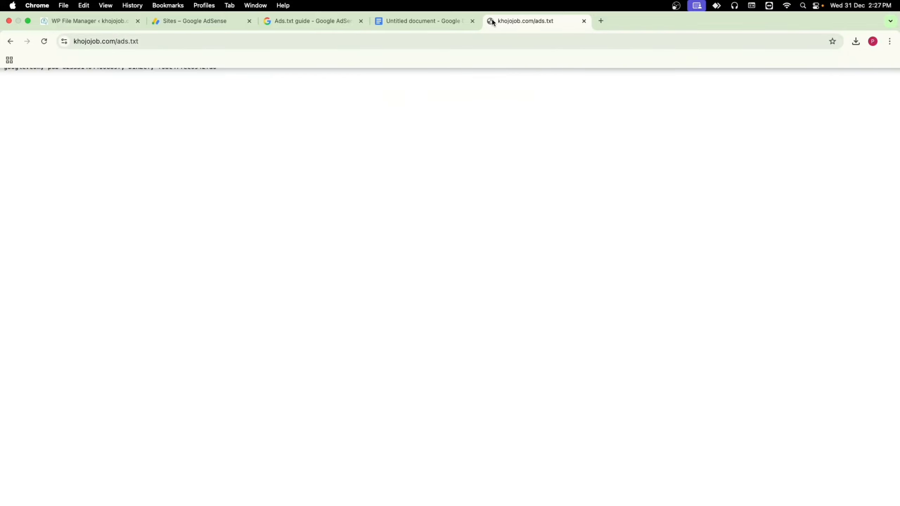
pyautogui.moveTo(218, 67); pyautogui.dragTo(2, 68)
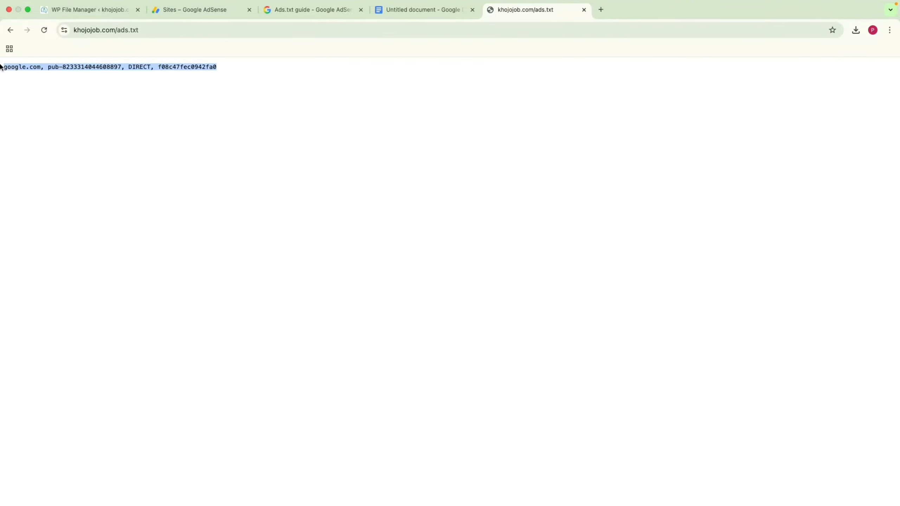
# Step: Switch to Google AdSense, verify ownership of khojojob.com with the published ads.txt file and continue past the confirmation
pyautogui.click(180, 9)
pyautogui.click(609, 354)
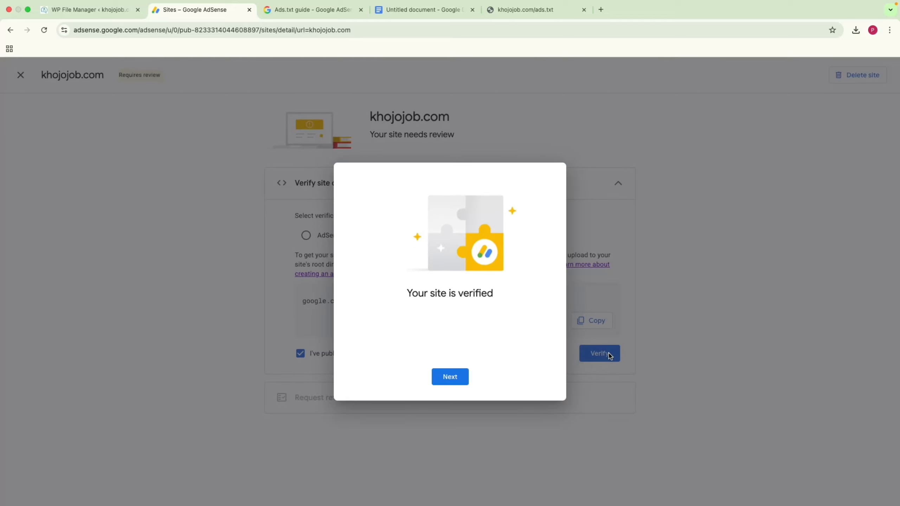
pyautogui.moveTo(412, 293); pyautogui.dragTo(521, 297)
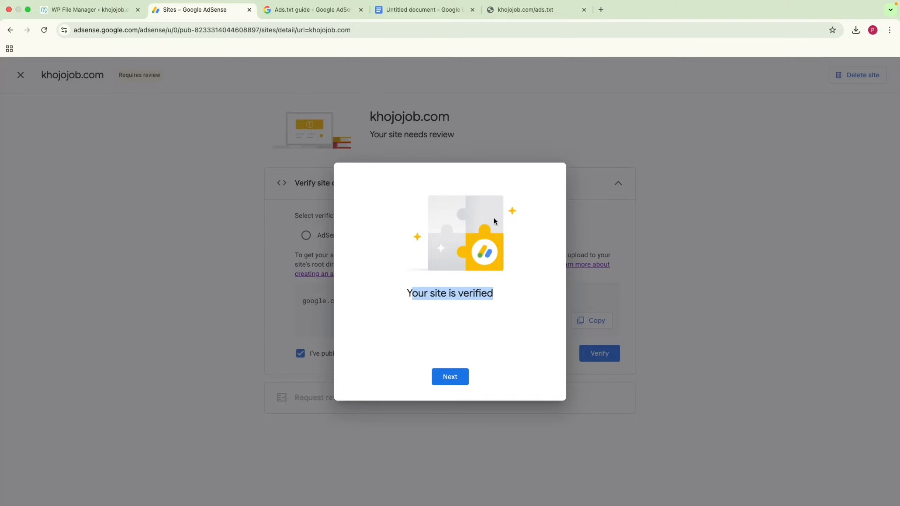
pyautogui.click(505, 13)
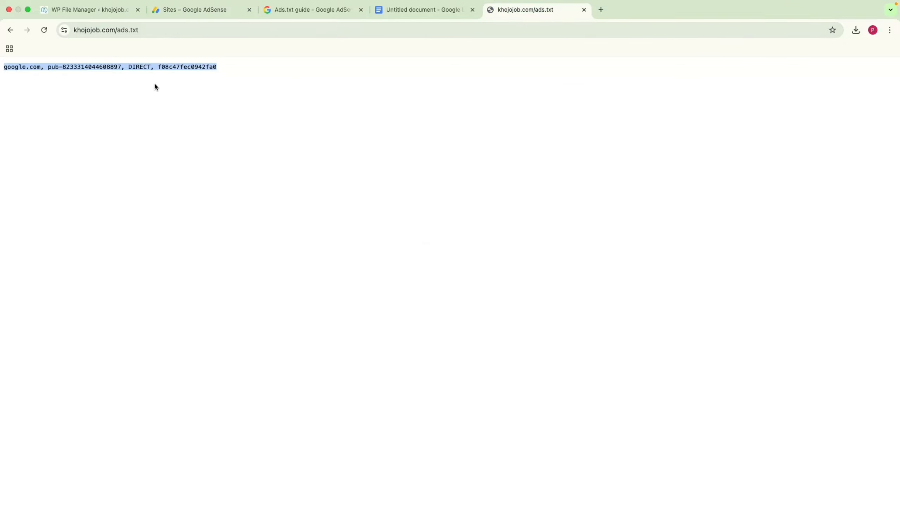
pyautogui.click(193, 11)
pyautogui.click(448, 378)
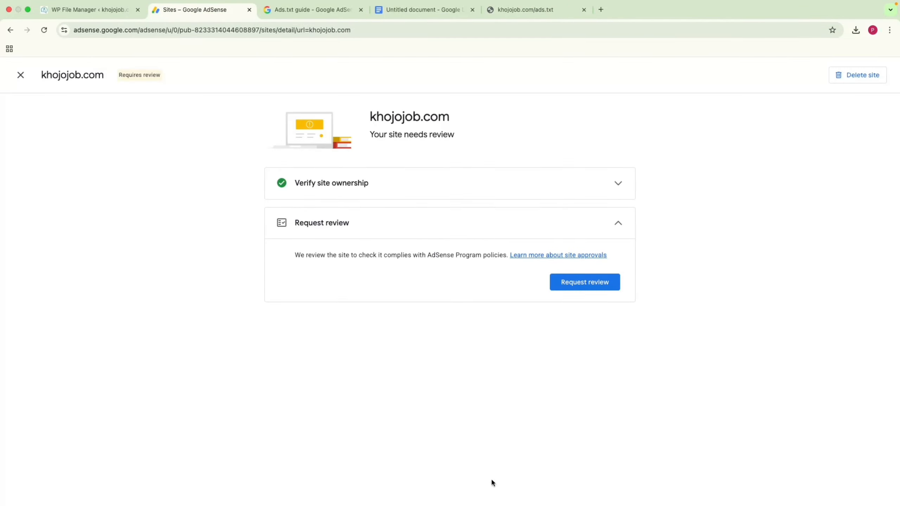
# Step: Read the site review note and request an AdSense review of khojojob.com
pyautogui.moveTo(319, 255); pyautogui.dragTo(524, 255)
pyautogui.click(458, 256)
pyautogui.tripleClick(458, 257)
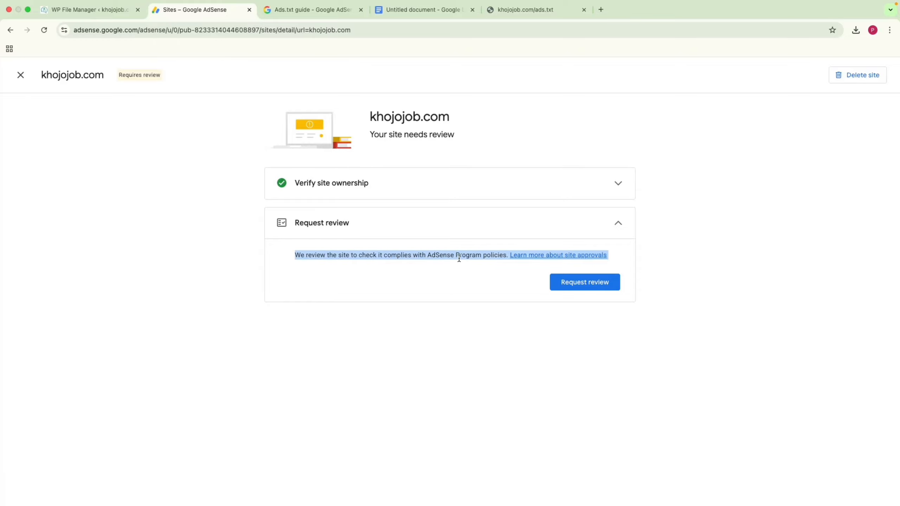
pyautogui.click(574, 288)
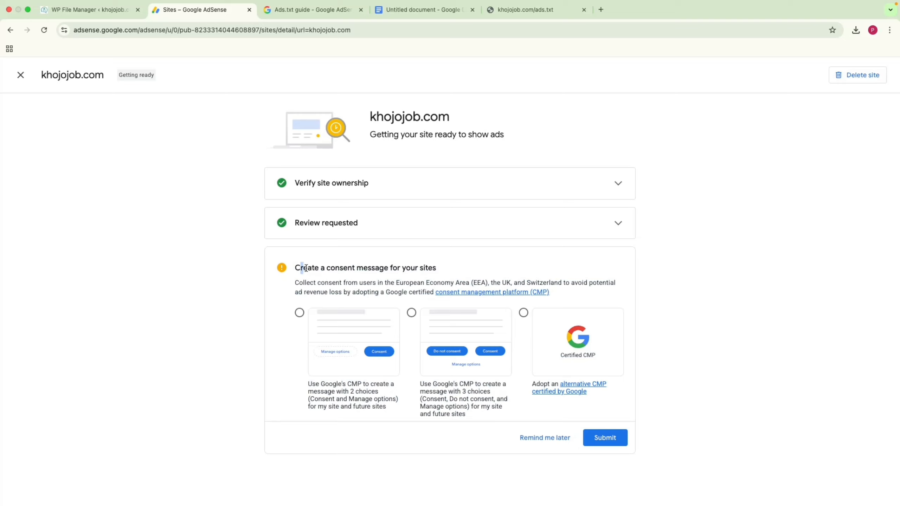
# Step: Submit the consent message choice using Google's CMP with 3 choices (Consent, Do not consent, and Manage options)
pyautogui.moveTo(306, 268); pyautogui.dragTo(428, 268)
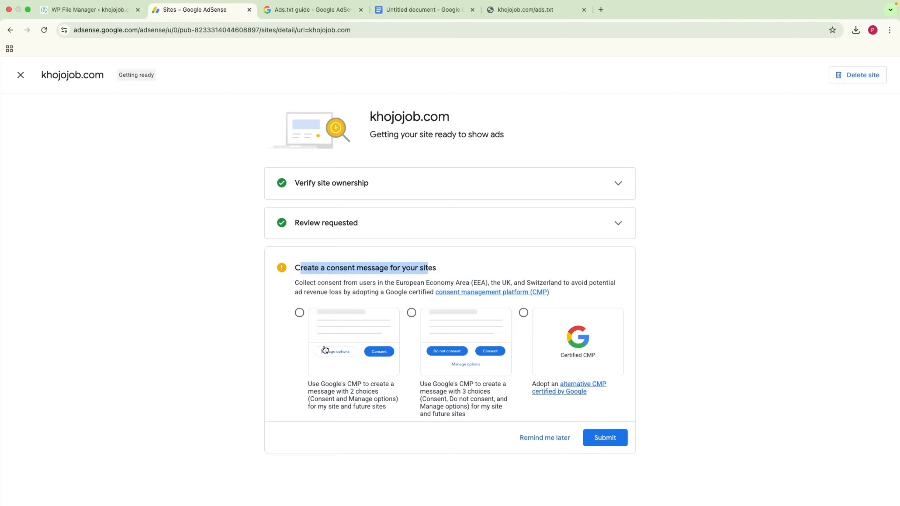
pyautogui.click(436, 357)
pyautogui.click(616, 438)
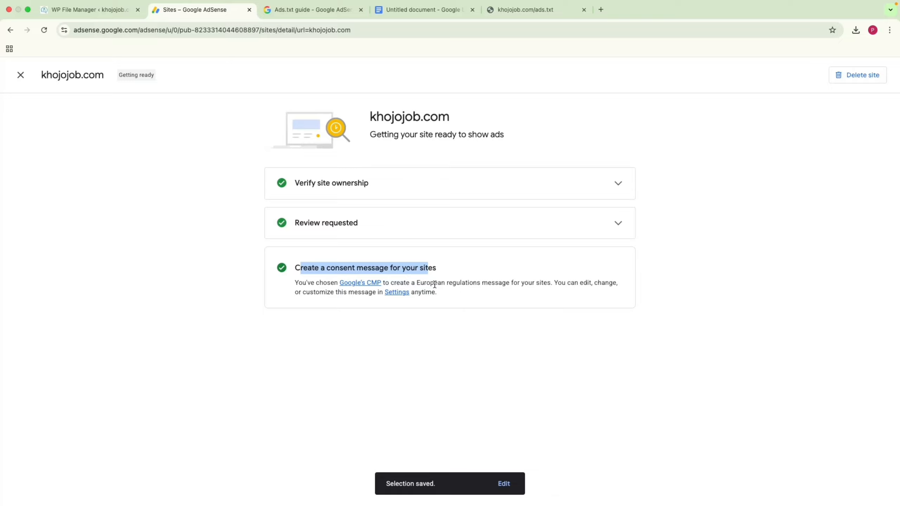
pyautogui.moveTo(430, 283); pyautogui.dragTo(468, 284)
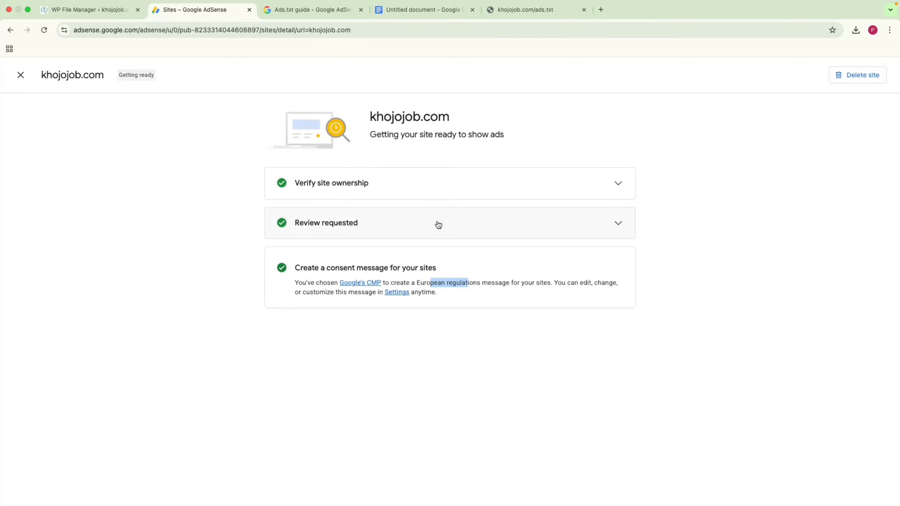
# Step: Return to the refreshed AdSense home page and check the khojojob.com review request's time and expected duration in the site details
pyautogui.click(20, 75)
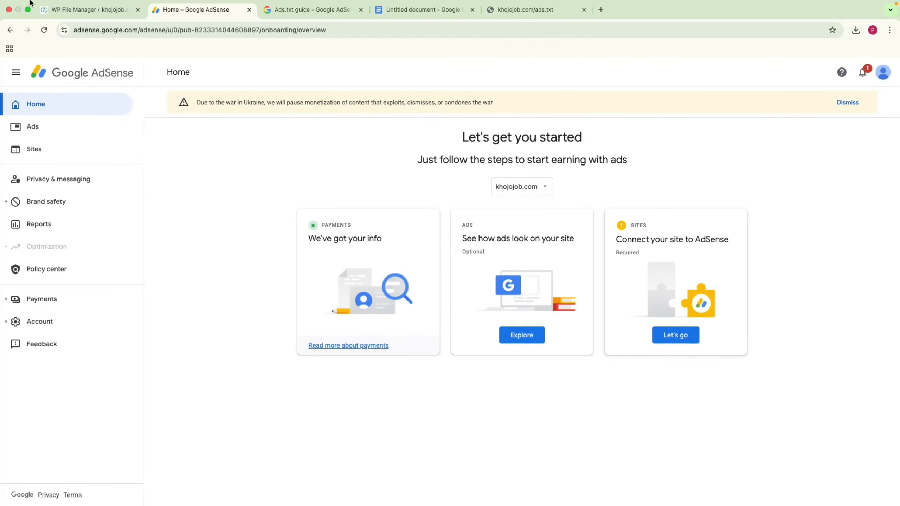
pyautogui.click(44, 31)
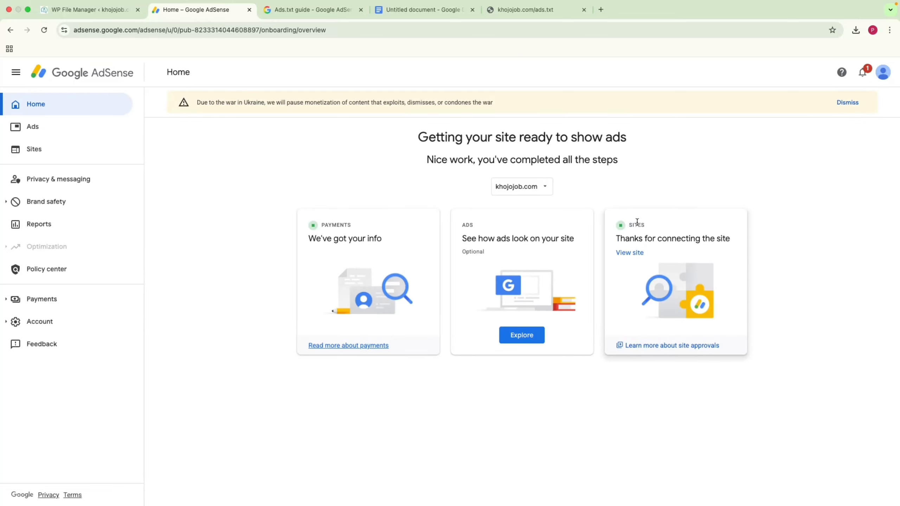
pyautogui.click(625, 252)
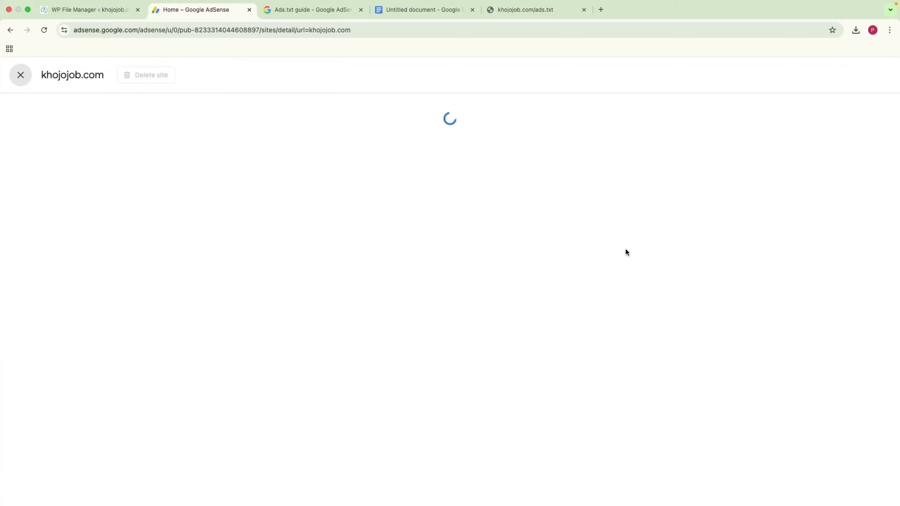
pyautogui.click(446, 233)
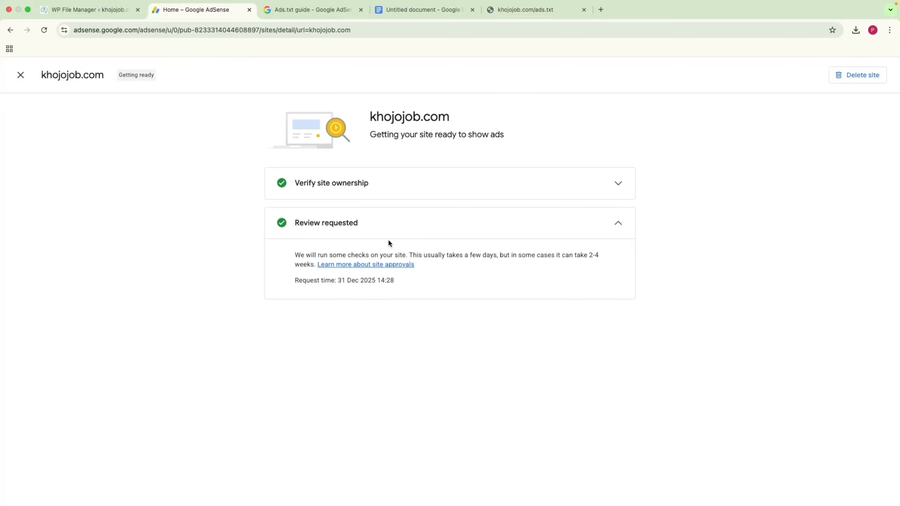
pyautogui.moveTo(314, 282); pyautogui.dragTo(443, 285)
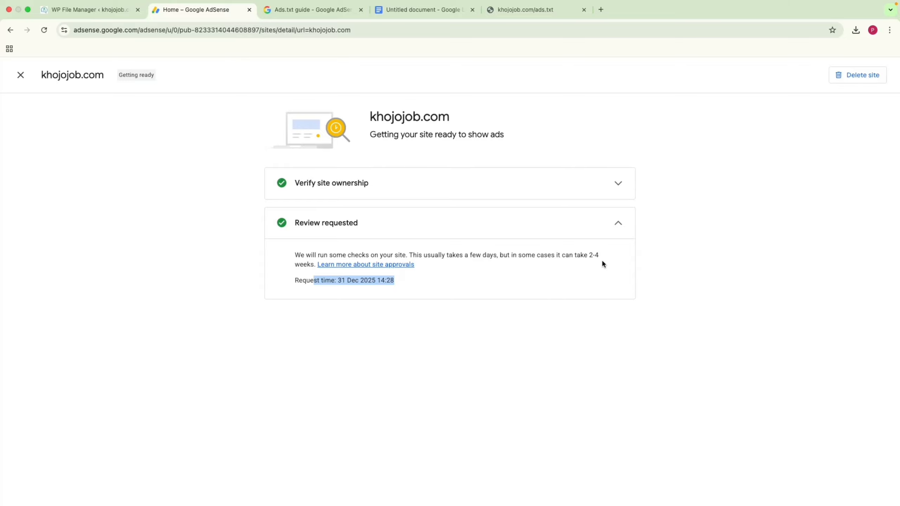
pyautogui.moveTo(589, 256); pyautogui.dragTo(614, 266)
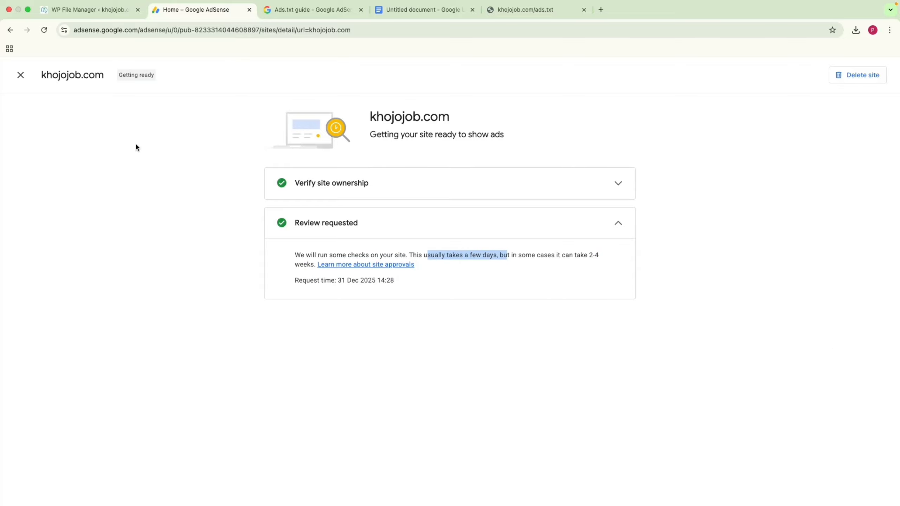
pyautogui.click(21, 75)
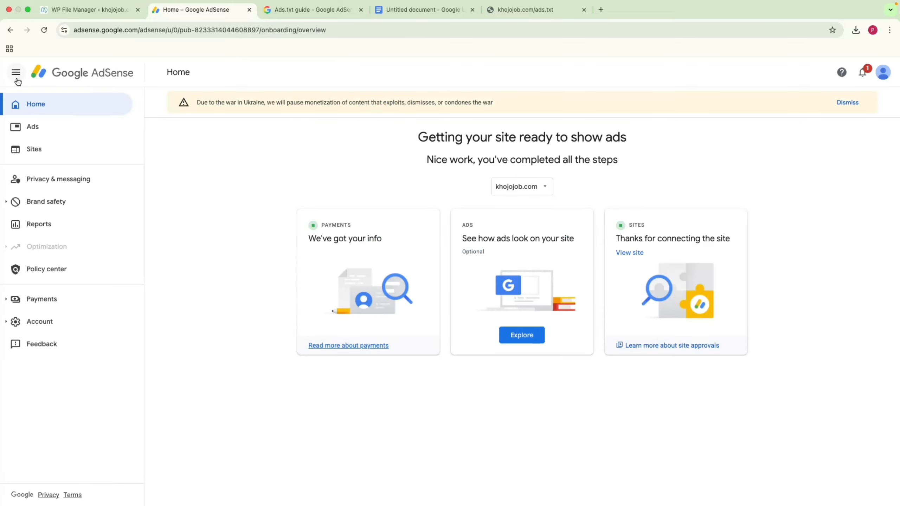
# Step: Open the AdSense list of sites and check the approval status and Ads.txt status of khojojob.com
pyautogui.click(58, 160)
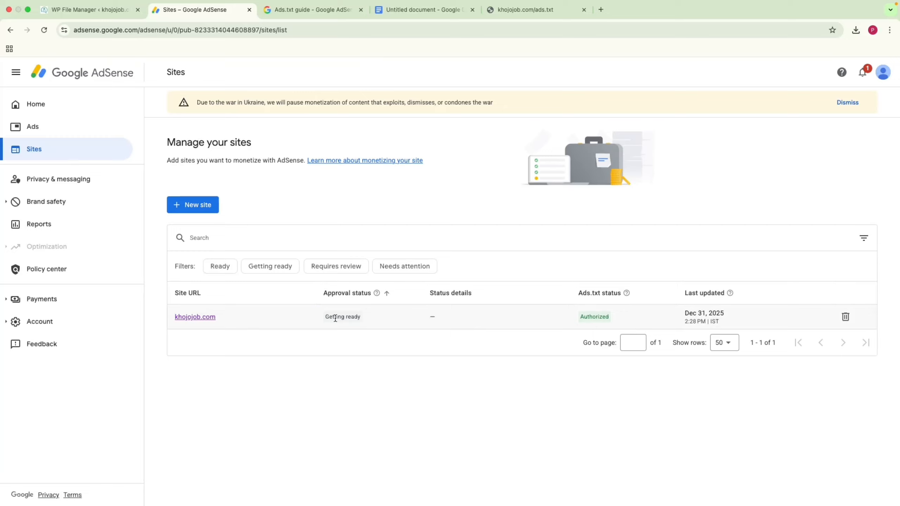
pyautogui.doubleClick(593, 315)
pyautogui.moveTo(357, 321); pyautogui.dragTo(278, 317)
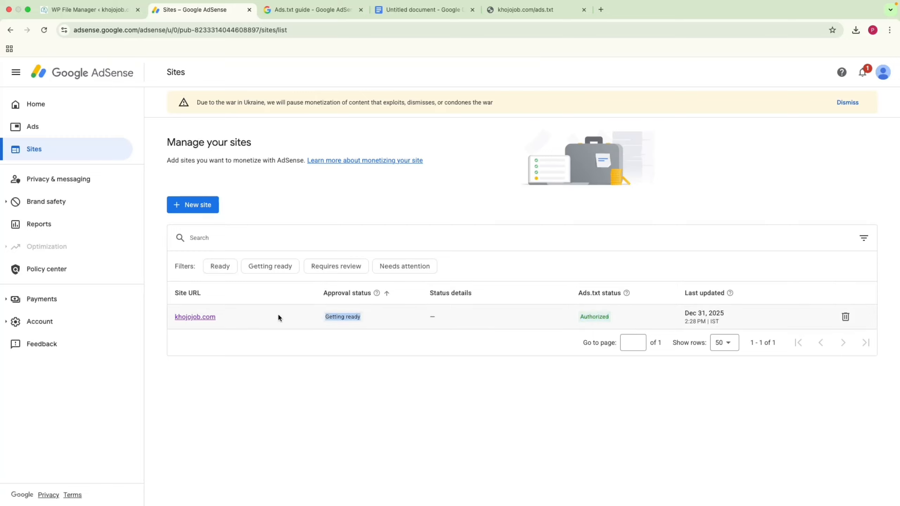